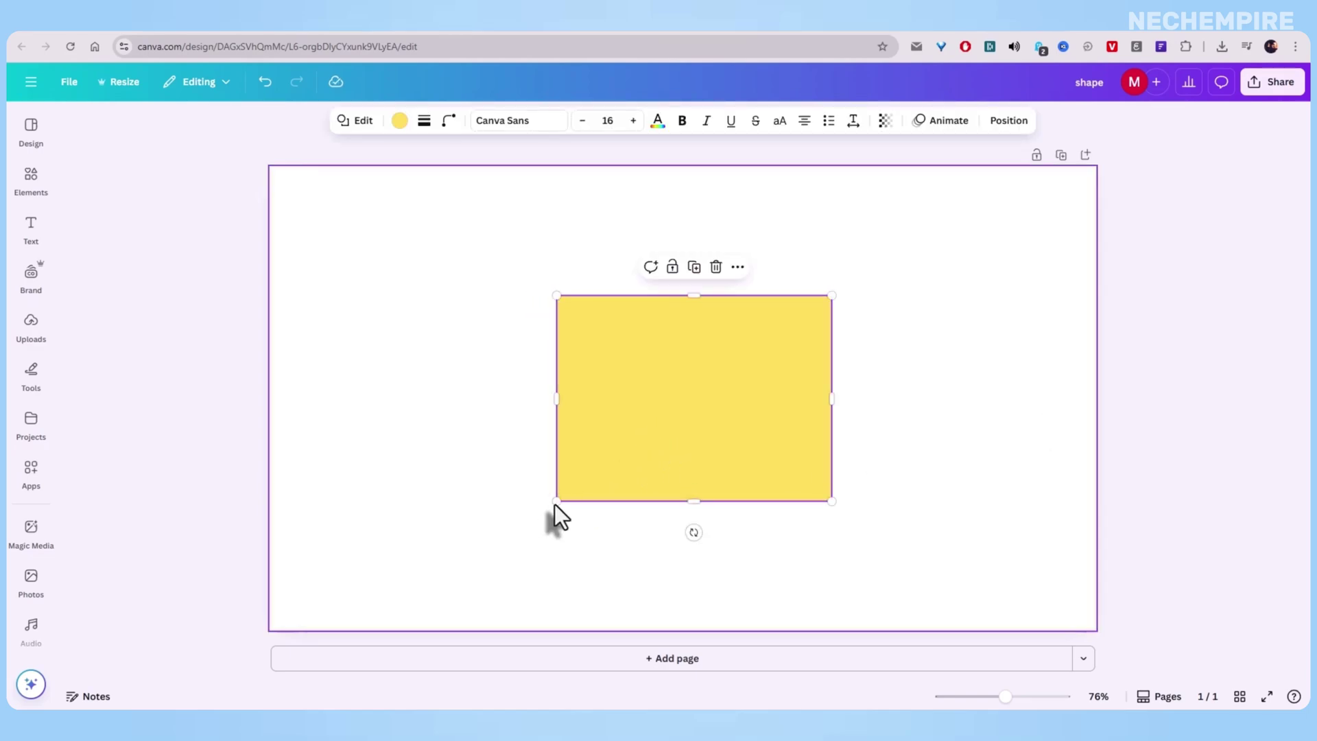
# - Enlarge the yellow rectangle from its bottom-left corner and shift it toward the page centre
pyautogui.moveTo(556, 501)
pyautogui.mouseDown()
pyautogui.moveTo(514, 509)
pyautogui.moveTo(567, 504)
pyautogui.moveTo(557, 497)
pyautogui.mouseUp()
pyautogui.click(492, 409)
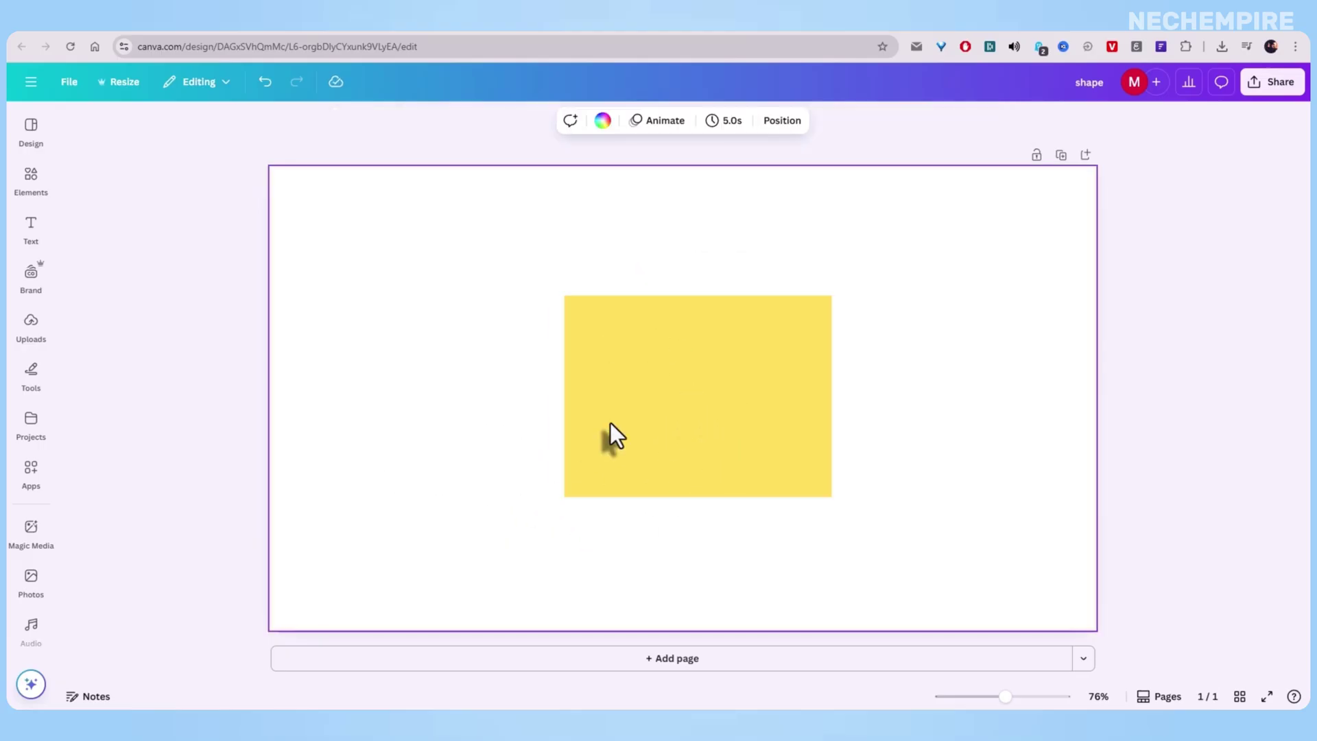
pyautogui.moveTo(611, 423)
pyautogui.mouseDown()
pyautogui.moveTo(614, 404)
pyautogui.moveTo(624, 420)
pyautogui.mouseUp()
pyautogui.moveTo(566, 498); pyautogui.dragTo(508, 521)
pyautogui.moveTo(620, 435); pyautogui.dragTo(623, 386)
pyautogui.click(476, 370)
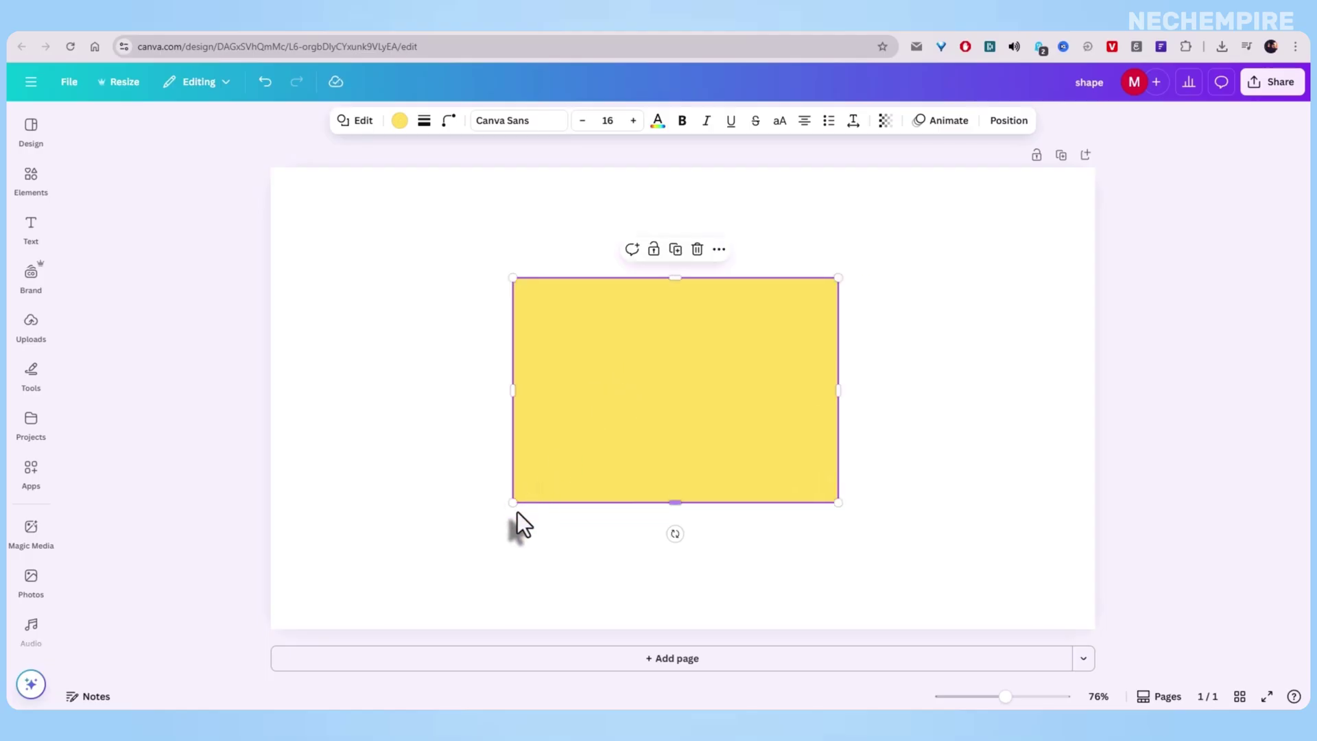
pyautogui.moveTo(513, 503)
pyautogui.mouseDown()
pyautogui.moveTo(471, 527)
pyautogui.moveTo(524, 512)
pyautogui.mouseUp()
pyautogui.moveTo(620, 391)
pyautogui.mouseDown()
pyautogui.moveTo(641, 382)
pyautogui.moveTo(622, 395)
pyautogui.mouseUp()
# - Duplicate the rectangle, delete the copy, and return the original near the middle
pyautogui.click(682, 253)
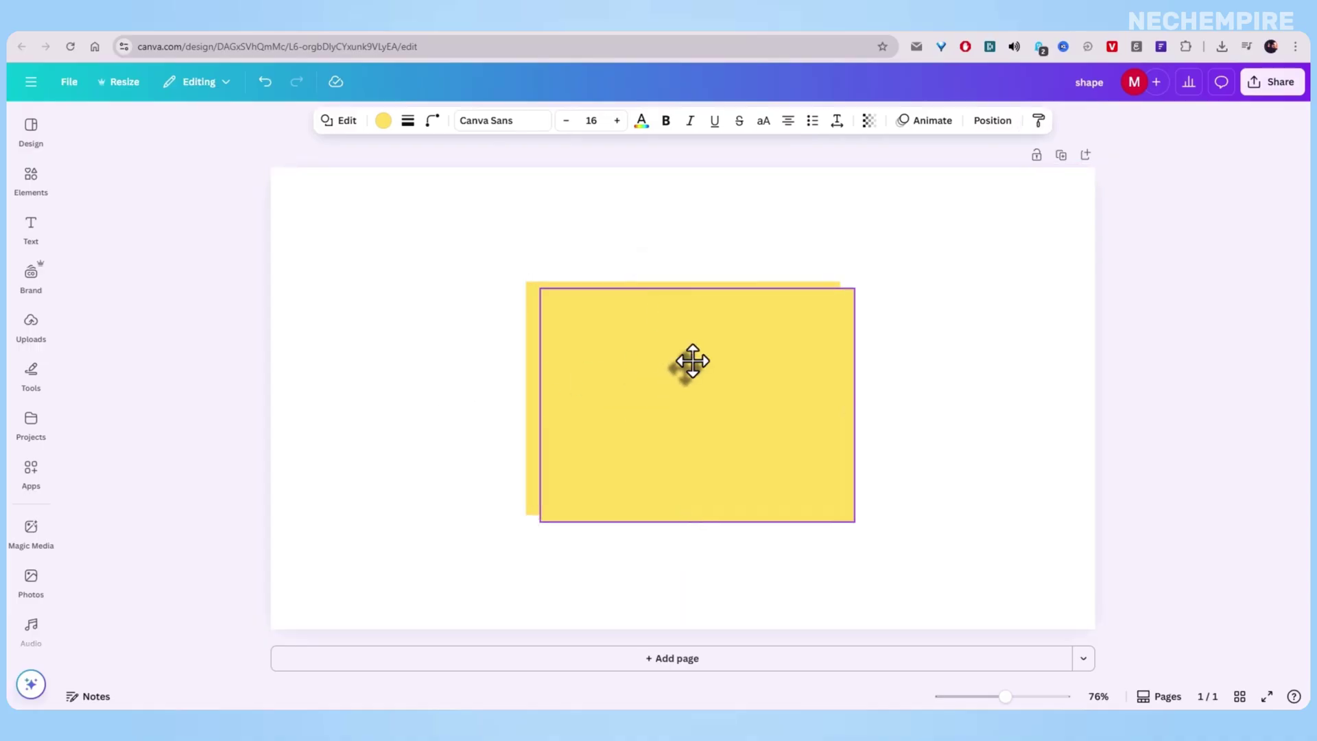
pyautogui.moveTo(685, 361); pyautogui.dragTo(690, 345)
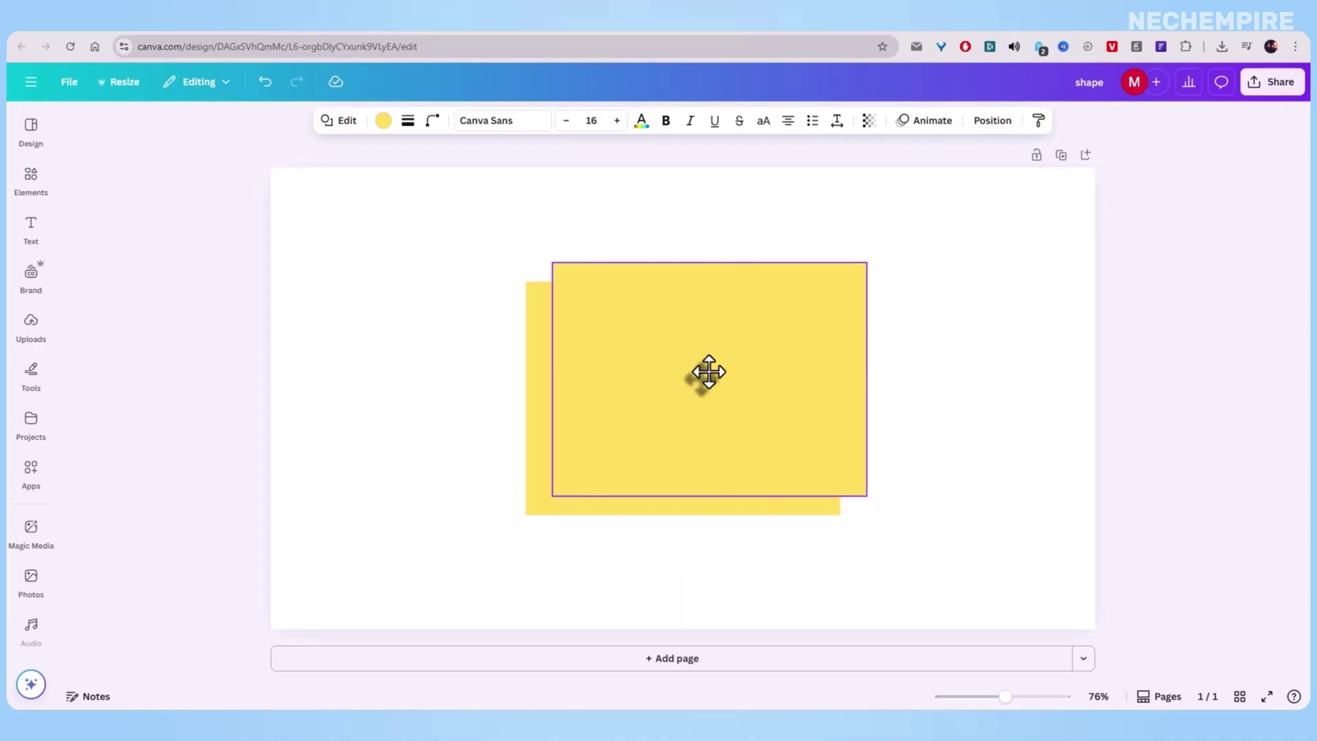
pyautogui.press('Delete')
pyautogui.moveTo(663, 424); pyautogui.dragTo(672, 427)
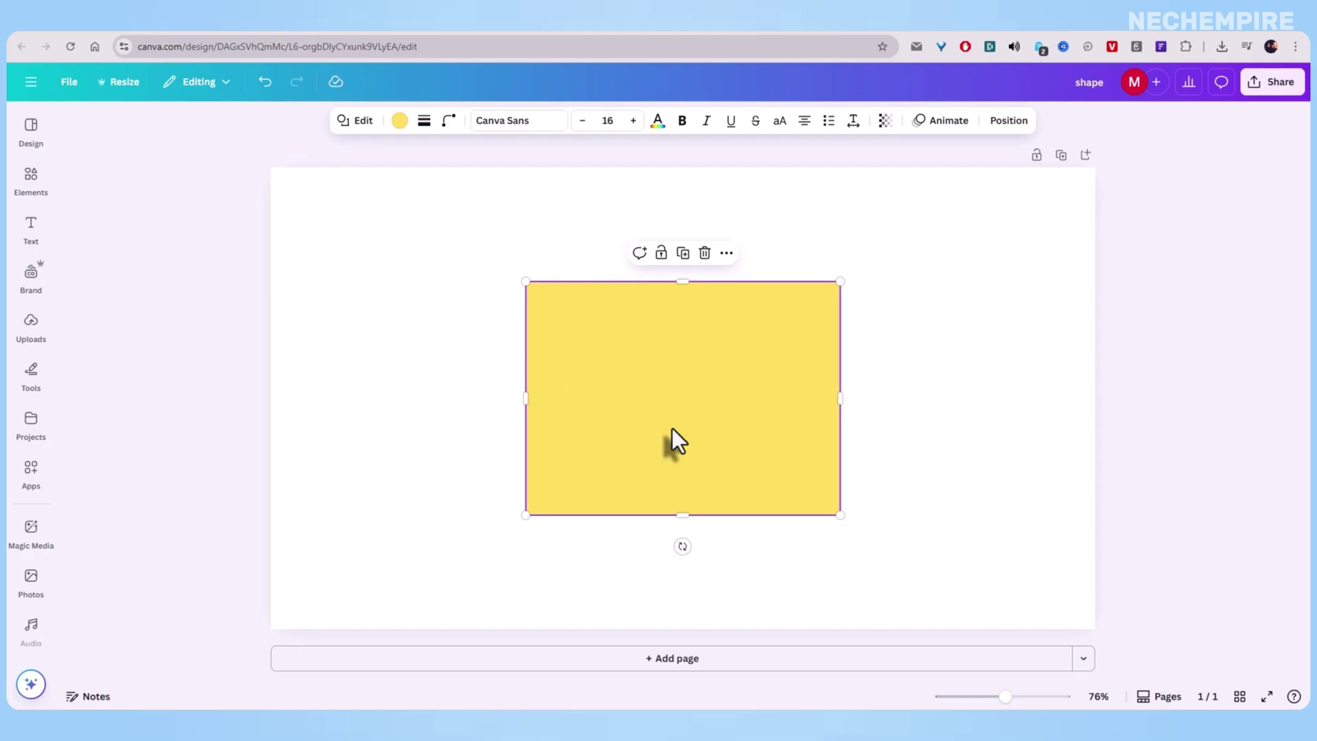
# - Straighten a trial tilt back to 0°, enlarge the rectangle from its bottom-left corner, and recentre it
pyautogui.moveTo(670, 426)
pyautogui.mouseDown()
pyautogui.moveTo(647, 421)
pyautogui.moveTo(697, 432)
pyautogui.moveTo(669, 407)
pyautogui.moveTo(640, 442)
pyautogui.moveTo(674, 427)
pyautogui.mouseUp()
pyautogui.moveTo(676, 549)
pyautogui.mouseDown()
pyautogui.moveTo(724, 538)
pyautogui.moveTo(672, 538)
pyautogui.mouseUp()
pyautogui.moveTo(664, 388)
pyautogui.mouseDown()
pyautogui.moveTo(673, 365)
pyautogui.moveTo(663, 404)
pyautogui.mouseUp()
pyautogui.moveTo(526, 516); pyautogui.dragTo(506, 535)
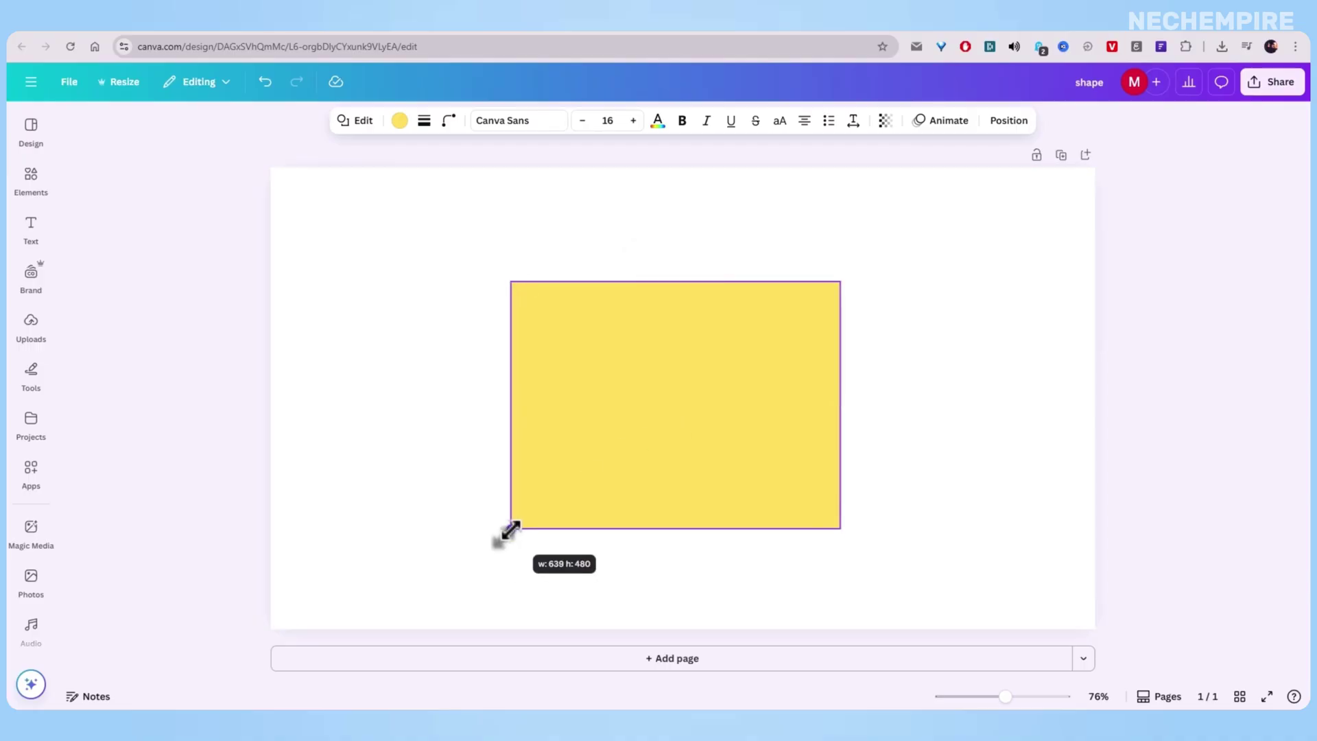
pyautogui.moveTo(604, 439); pyautogui.dragTo(612, 433)
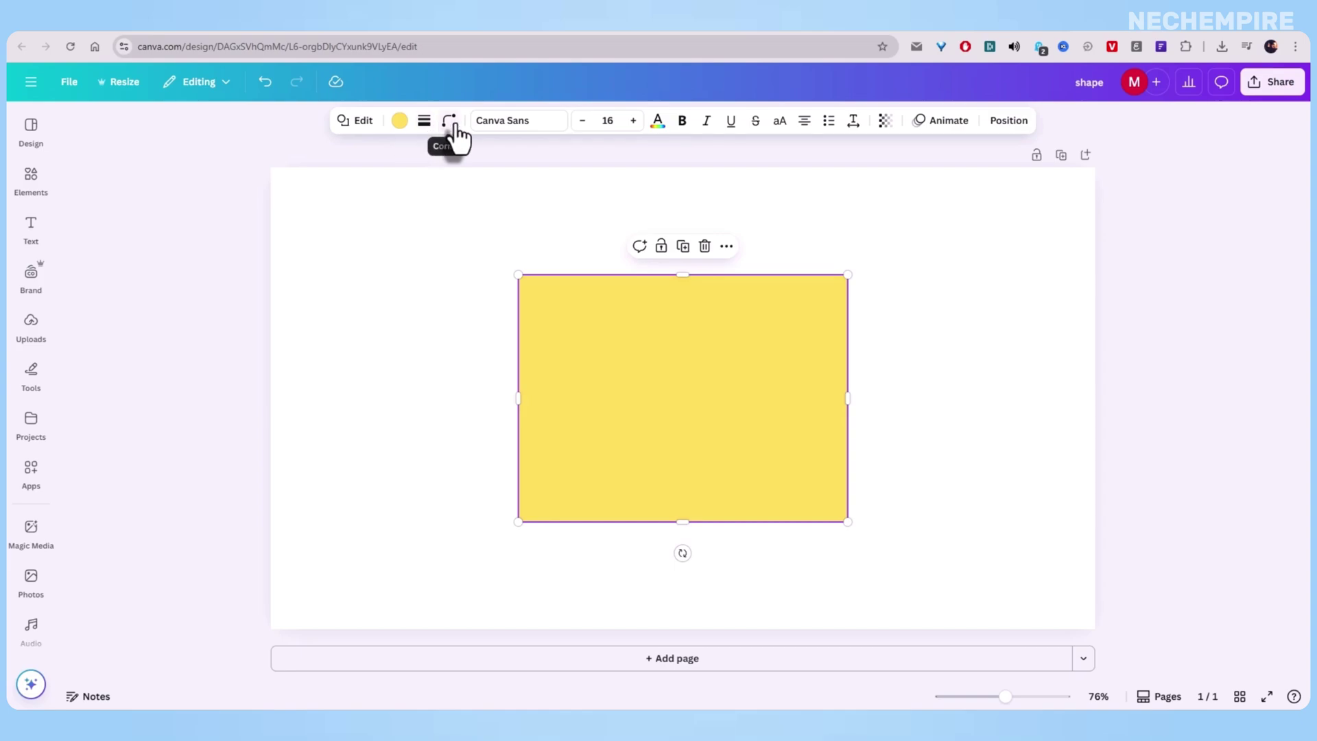
# - Give the rectangle a solid border, not dashed, with stroke weight 11
pyautogui.click(424, 121)
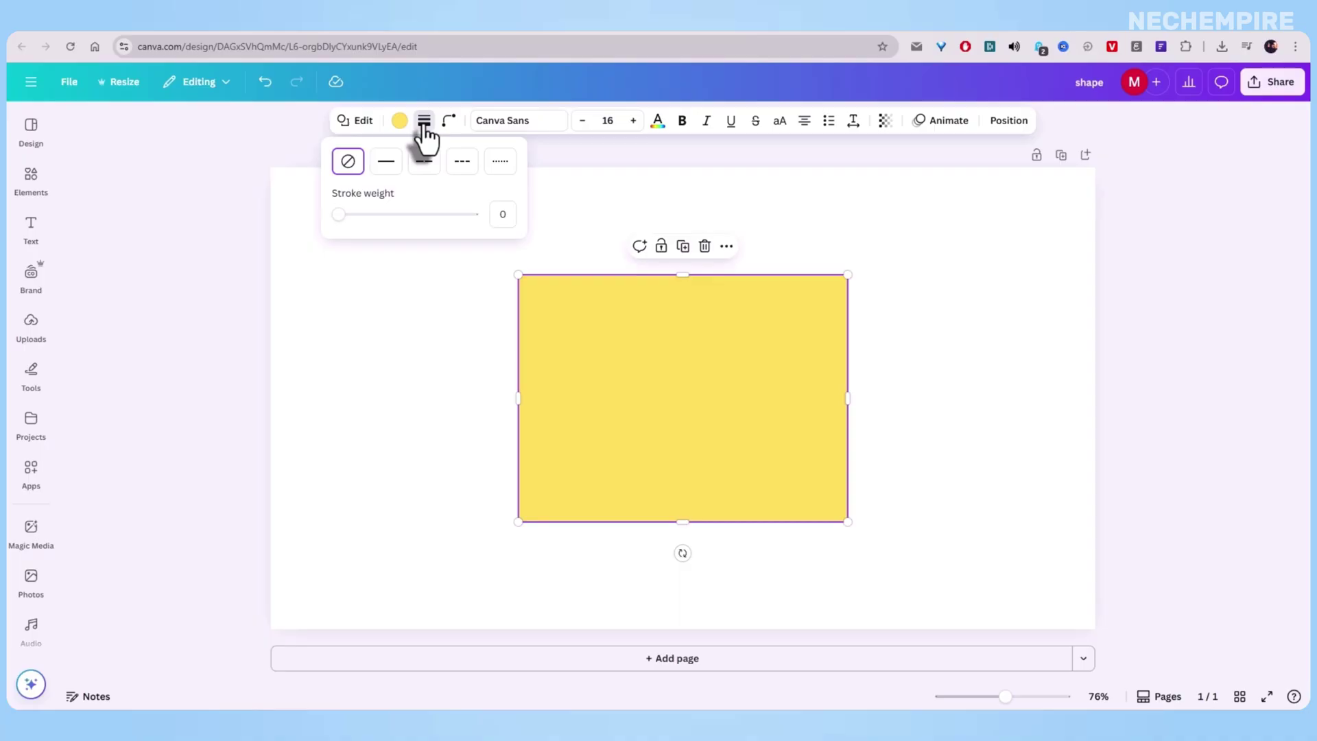
pyautogui.click(422, 162)
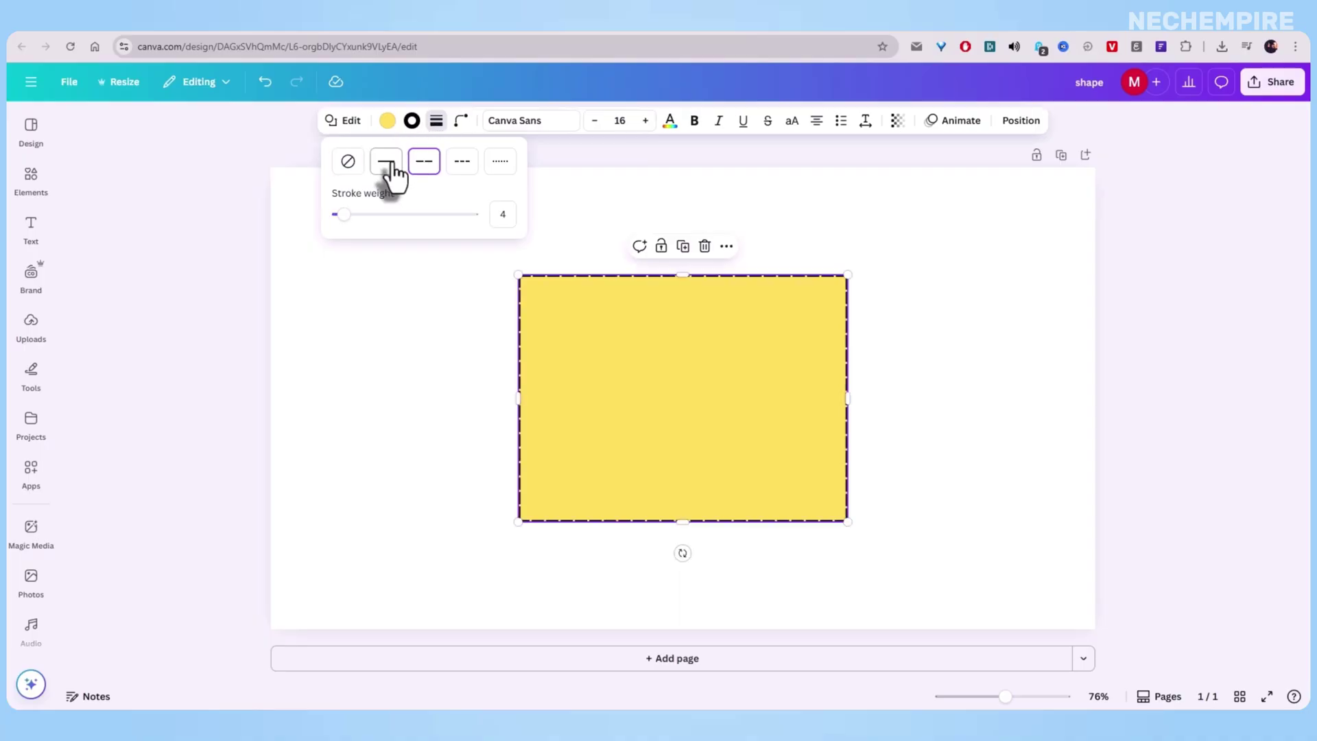
pyautogui.click(389, 163)
pyautogui.moveTo(342, 216)
pyautogui.mouseDown()
pyautogui.moveTo(493, 215)
pyautogui.moveTo(316, 216)
pyautogui.moveTo(487, 216)
pyautogui.moveTo(354, 215)
pyautogui.mouseUp()
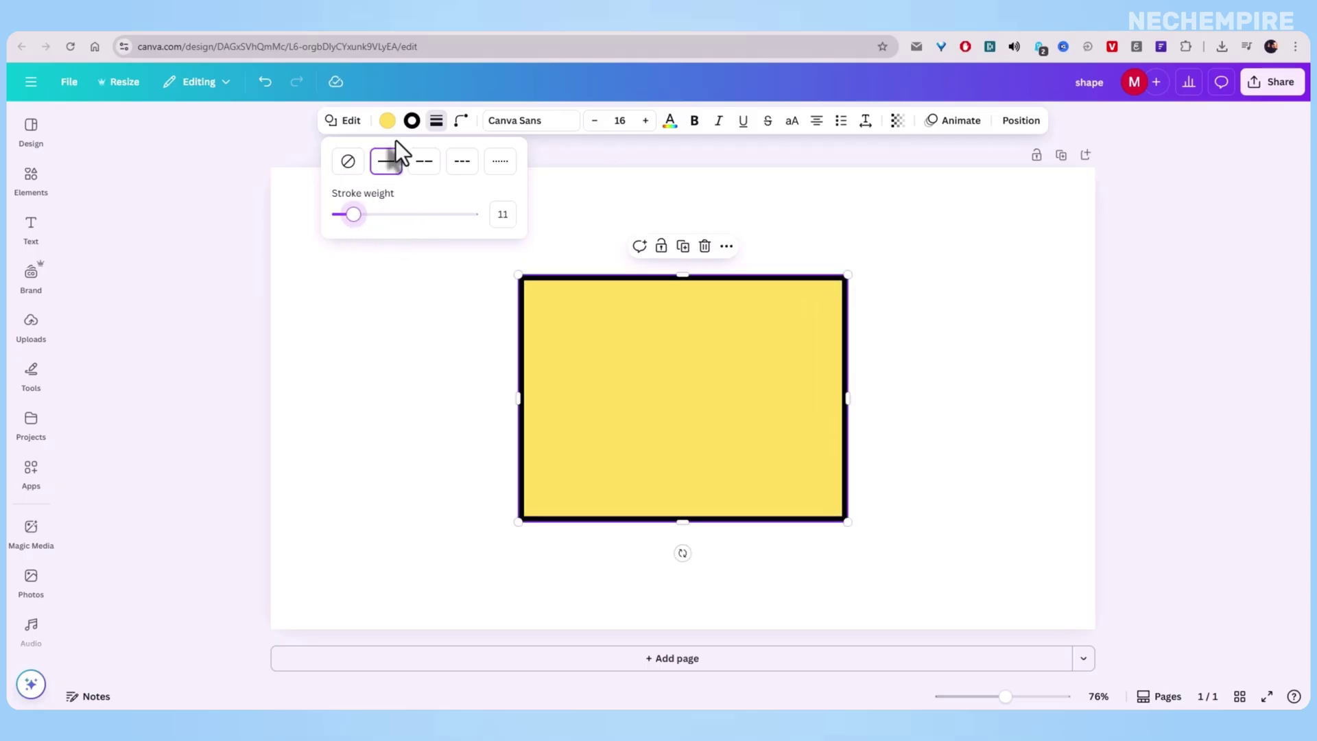
# - Colour the rectangle's border turquoise and preview it deselected
pyautogui.click(387, 122)
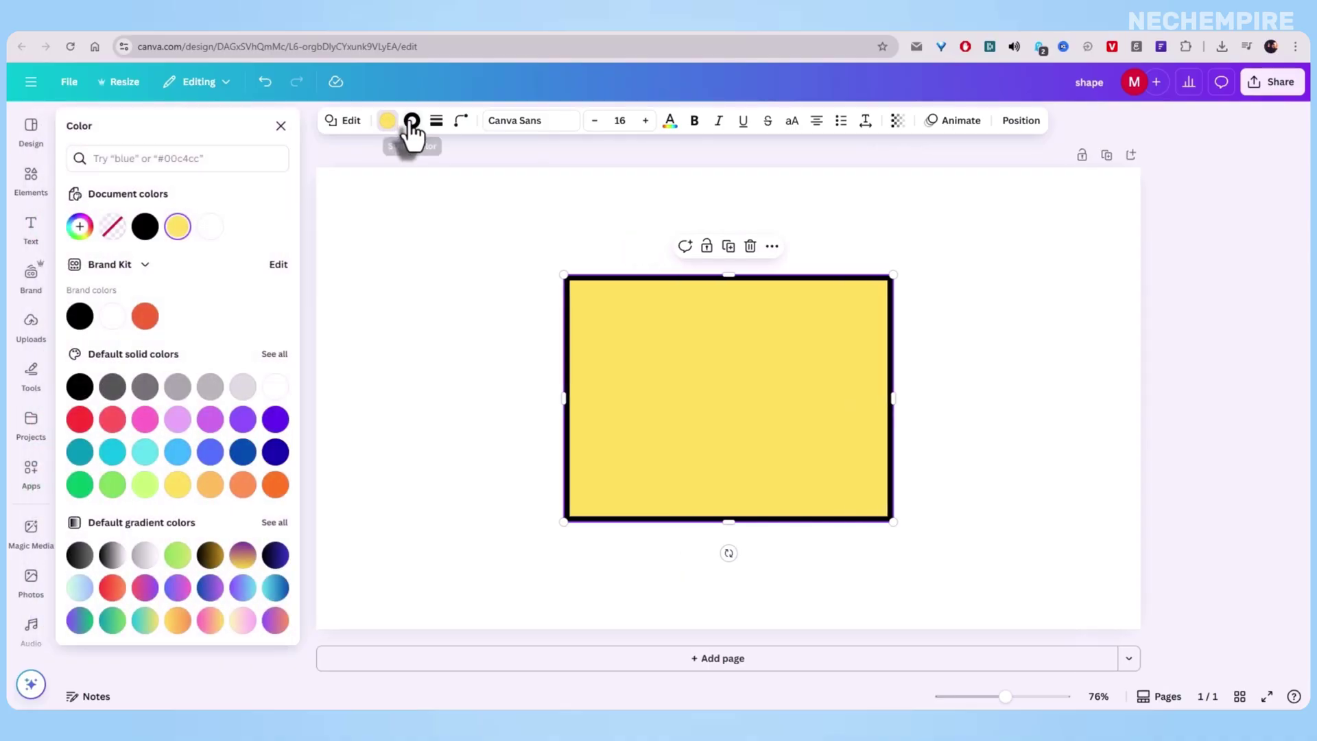
pyautogui.click(412, 121)
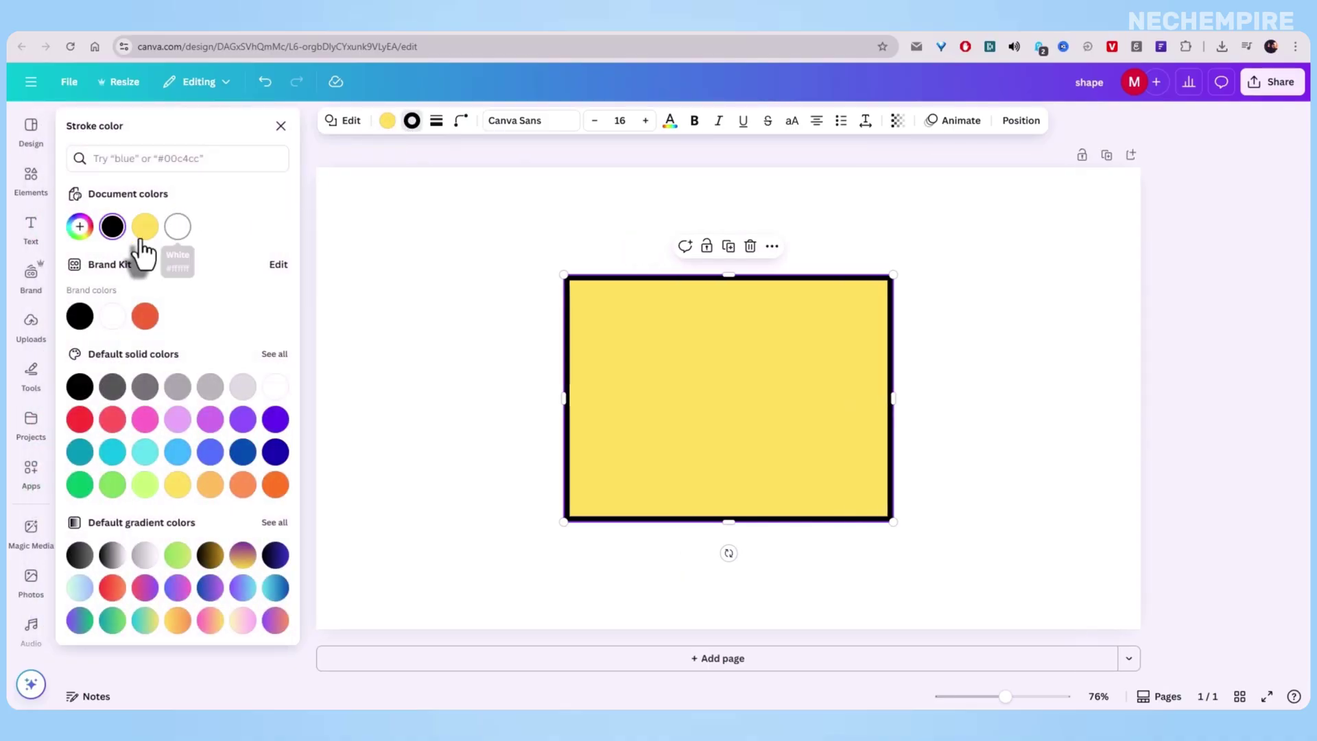
pyautogui.click(114, 450)
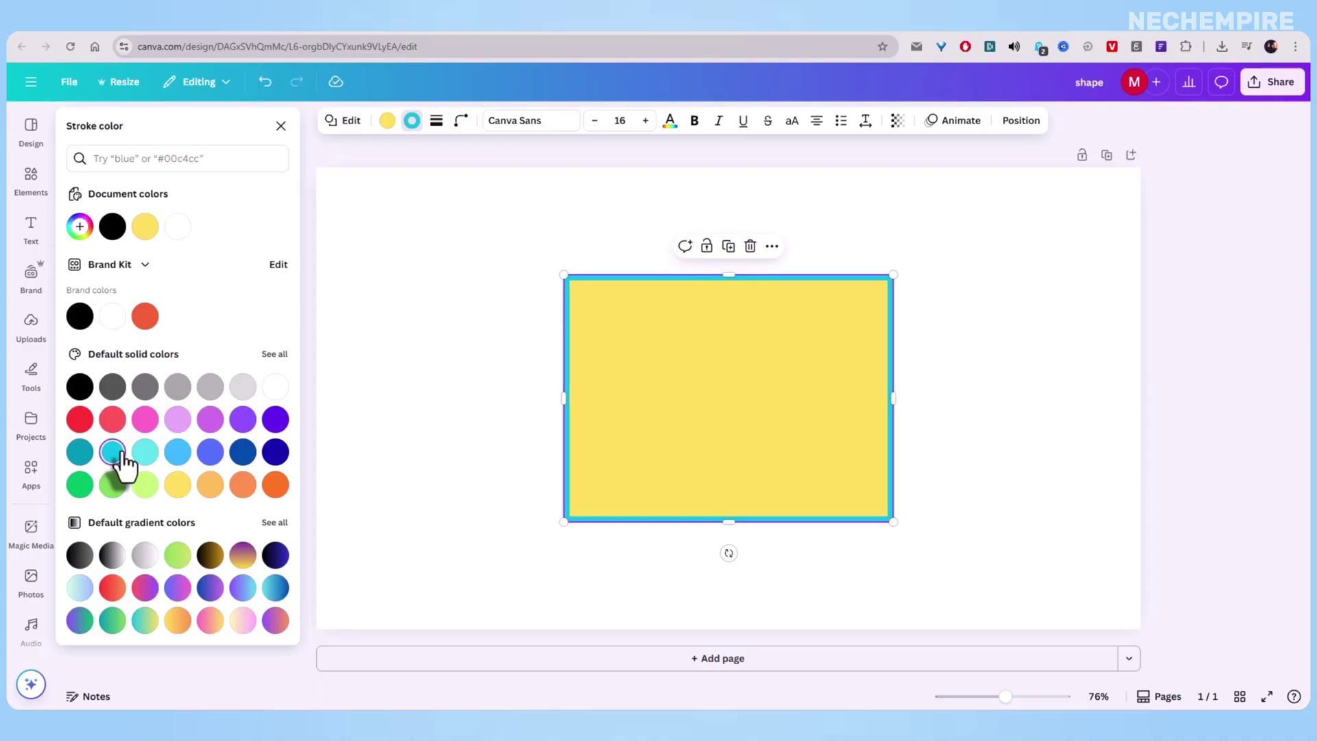
pyautogui.click(412, 123)
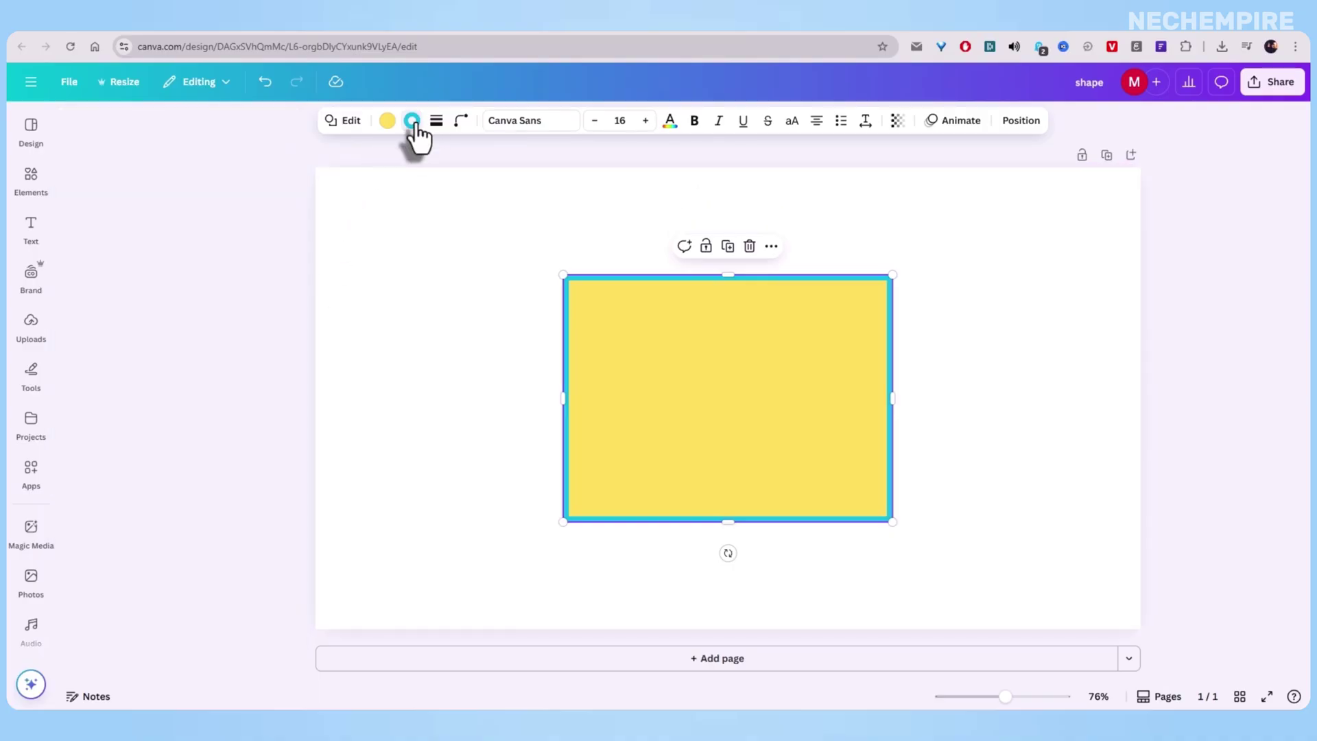
pyautogui.click(422, 149)
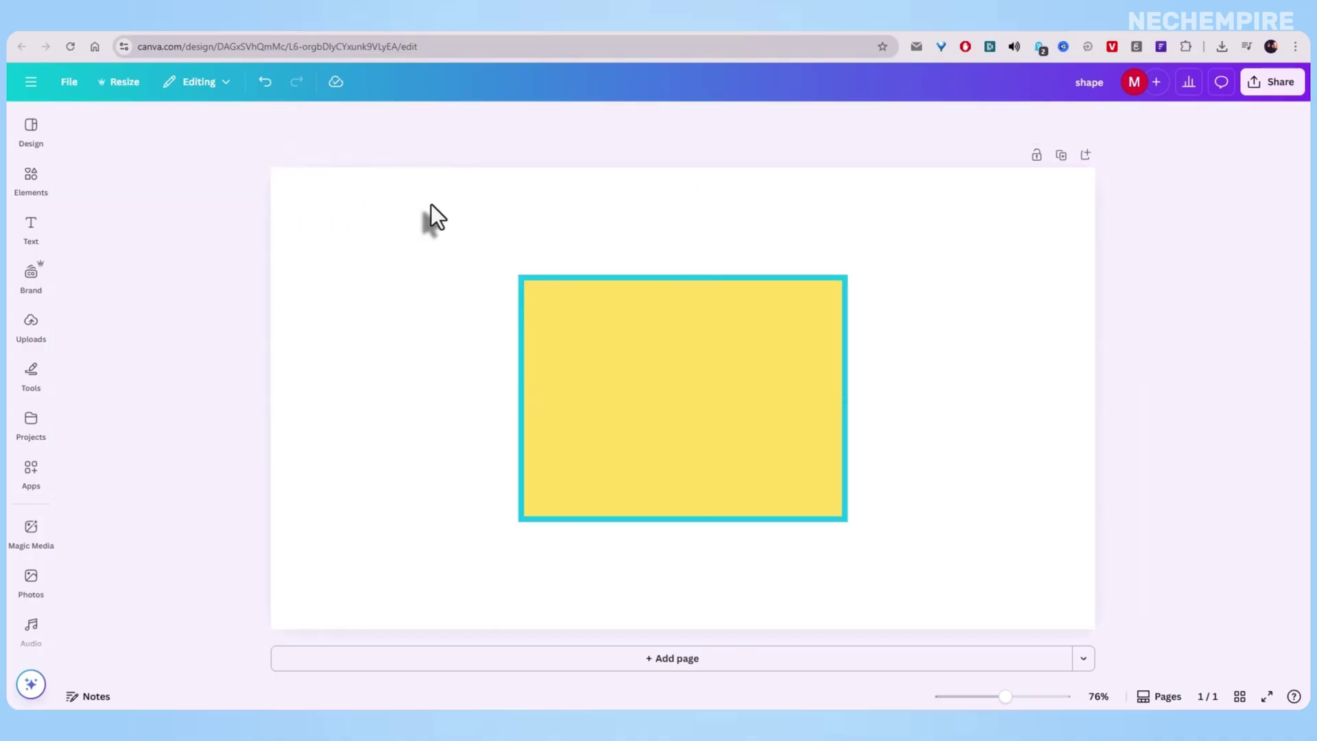
# - Change the border colour to lavender and preview the result
pyautogui.click(616, 352)
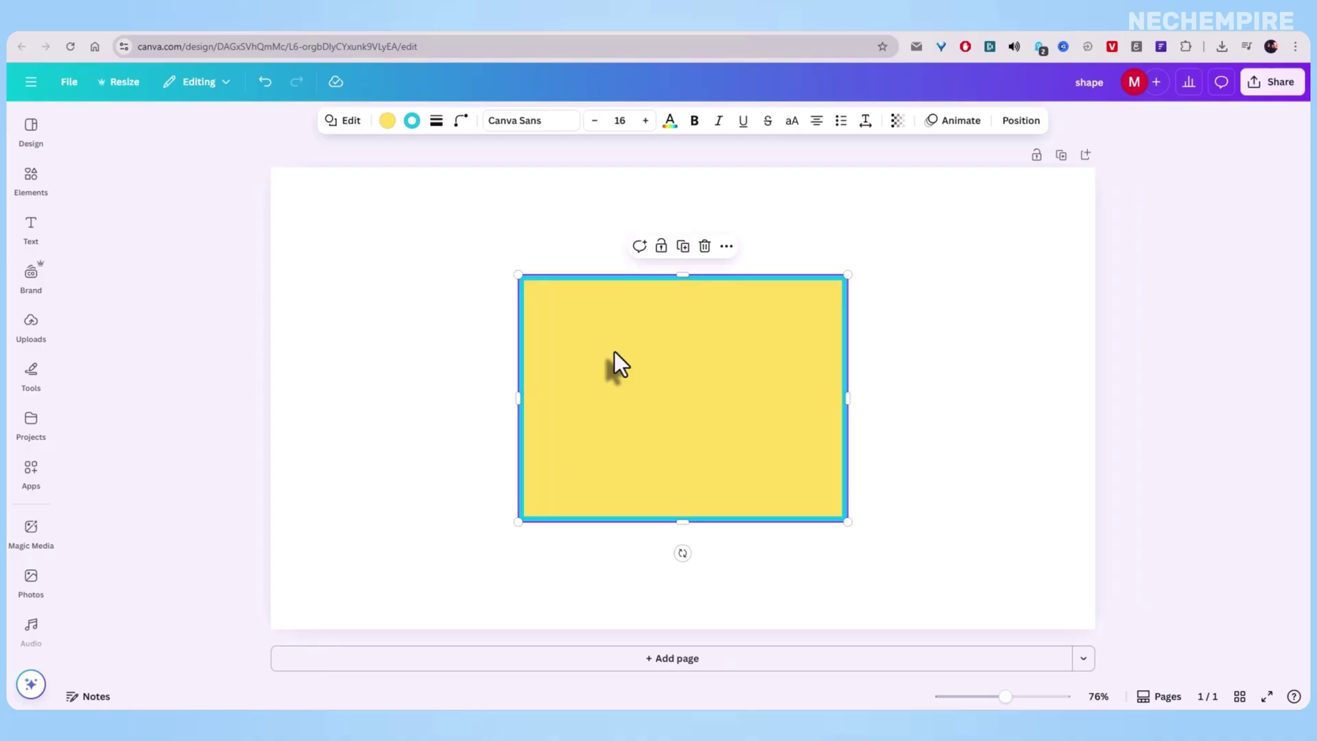
pyautogui.click(410, 122)
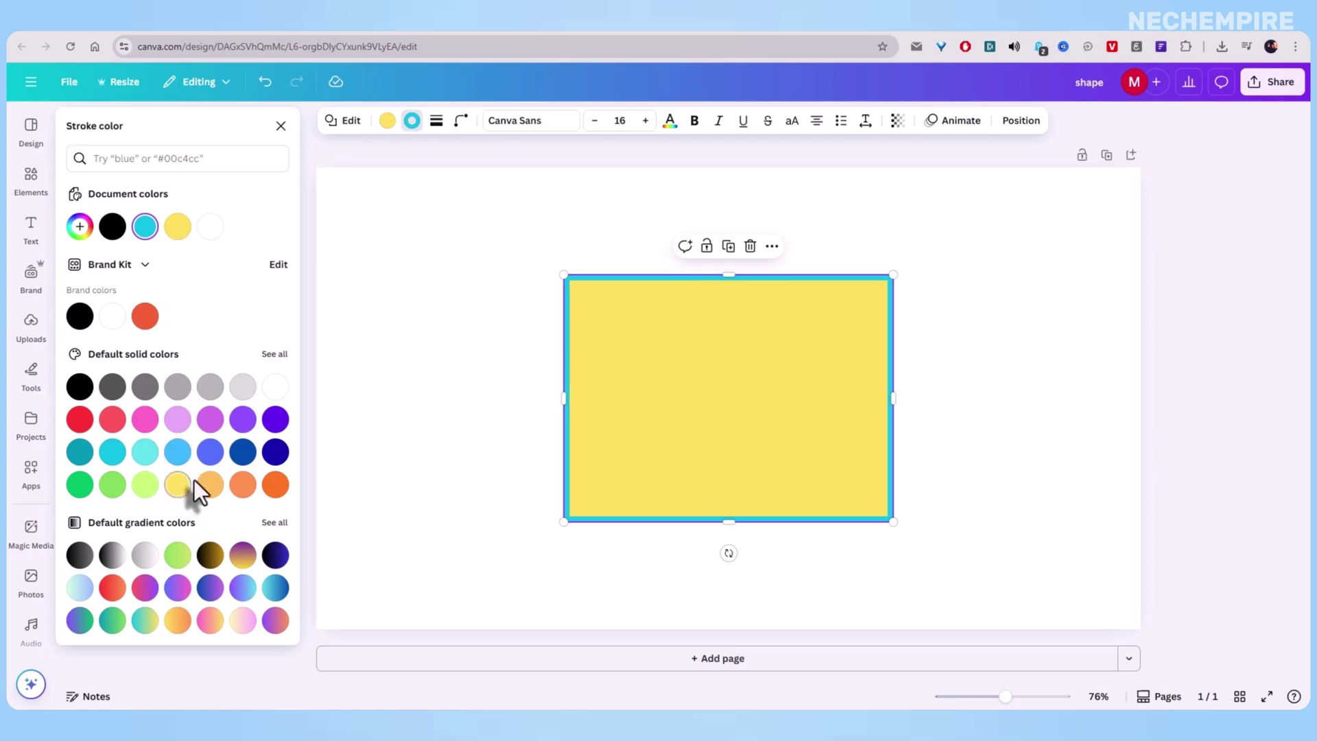
pyautogui.click(176, 421)
pyautogui.click(437, 150)
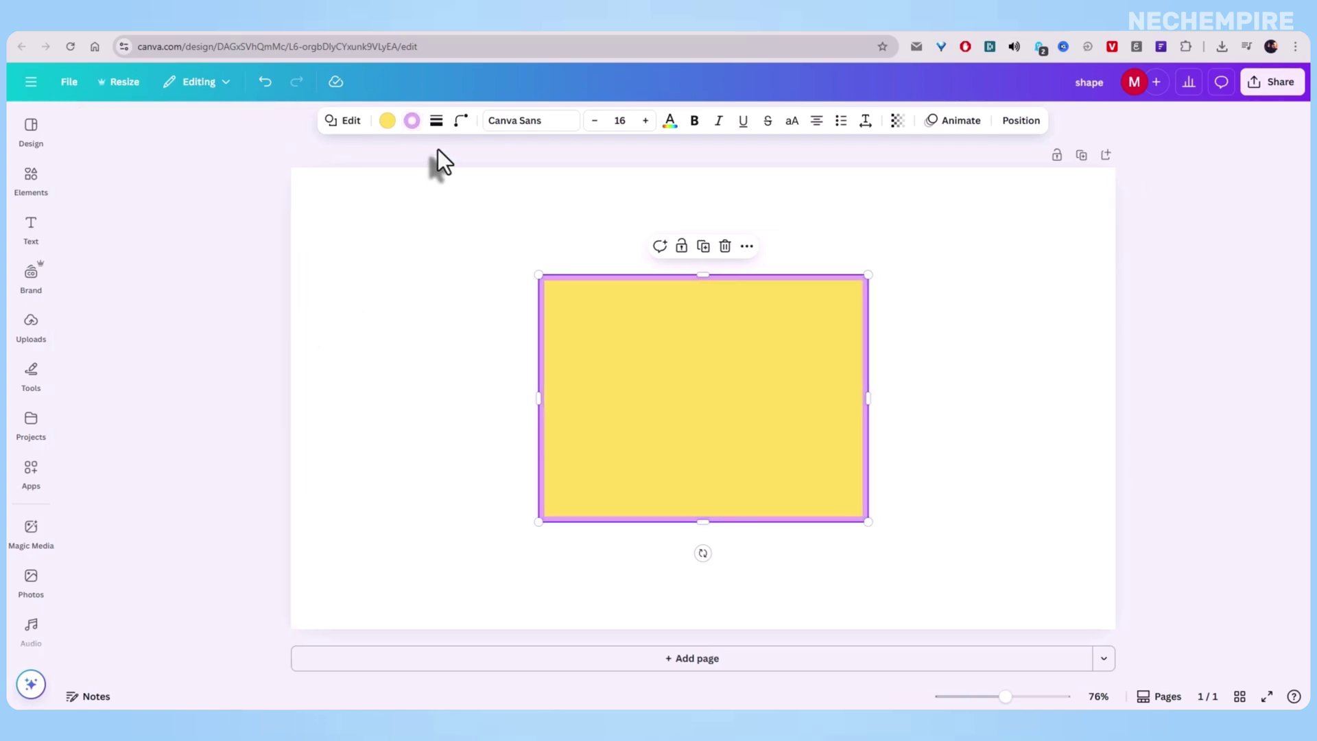
pyautogui.click(443, 249)
pyautogui.click(613, 374)
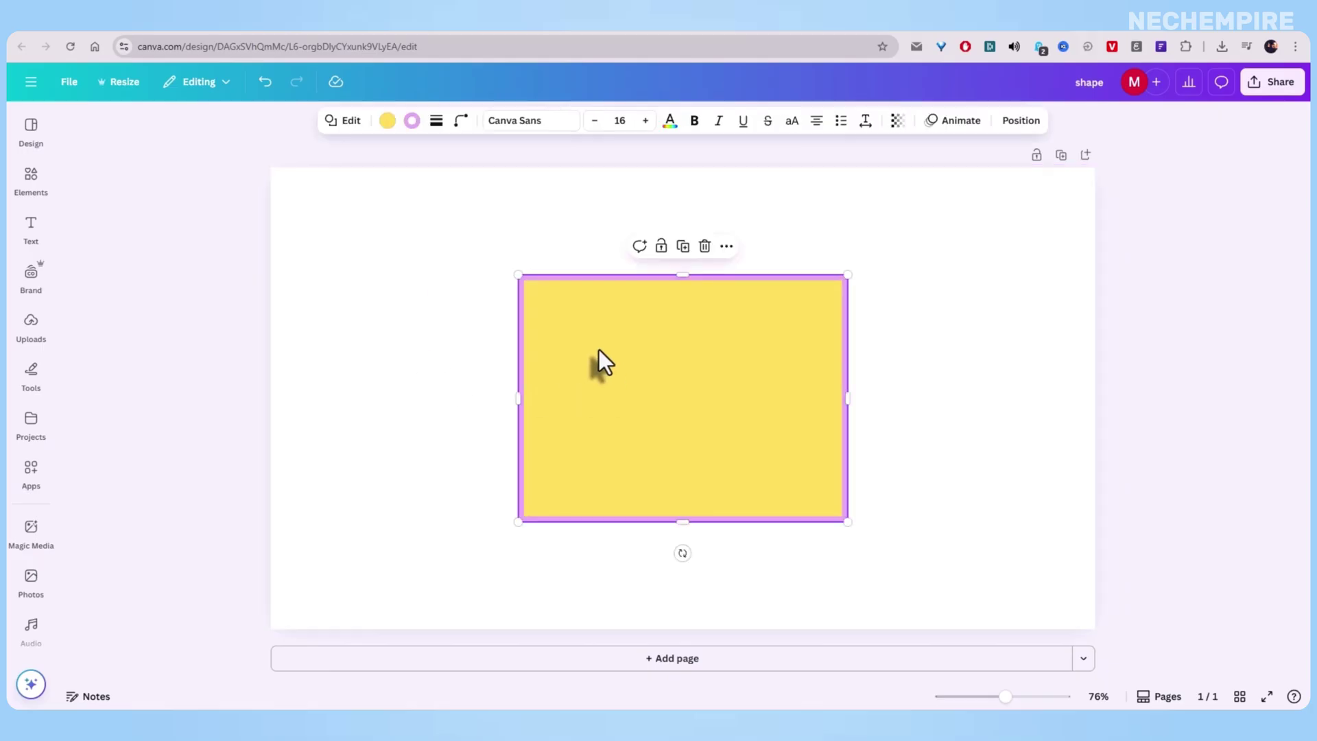
# - Thin the border to stroke weight 6, then enlarge the rectangle and centre it on the page
pyautogui.moveTo(518, 275); pyautogui.dragTo(472, 255)
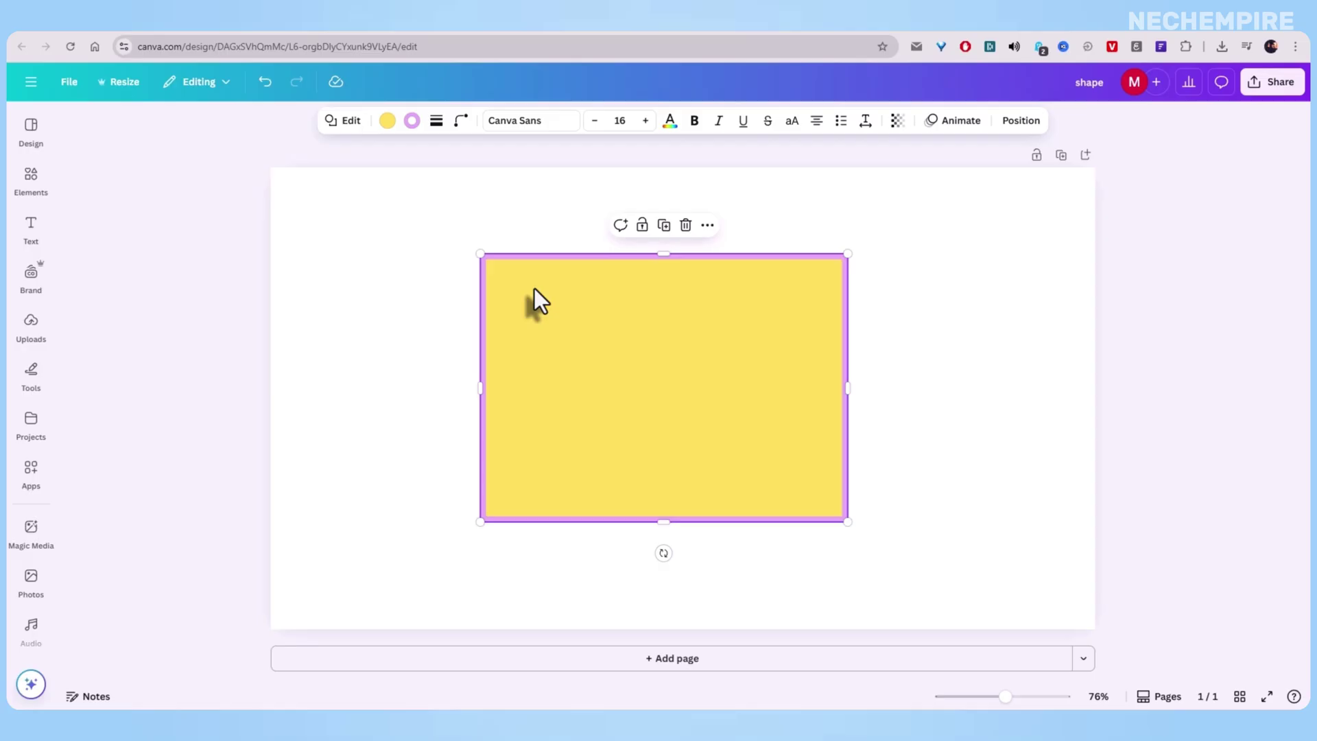
pyautogui.click(436, 122)
pyautogui.moveTo(365, 214); pyautogui.dragTo(368, 215)
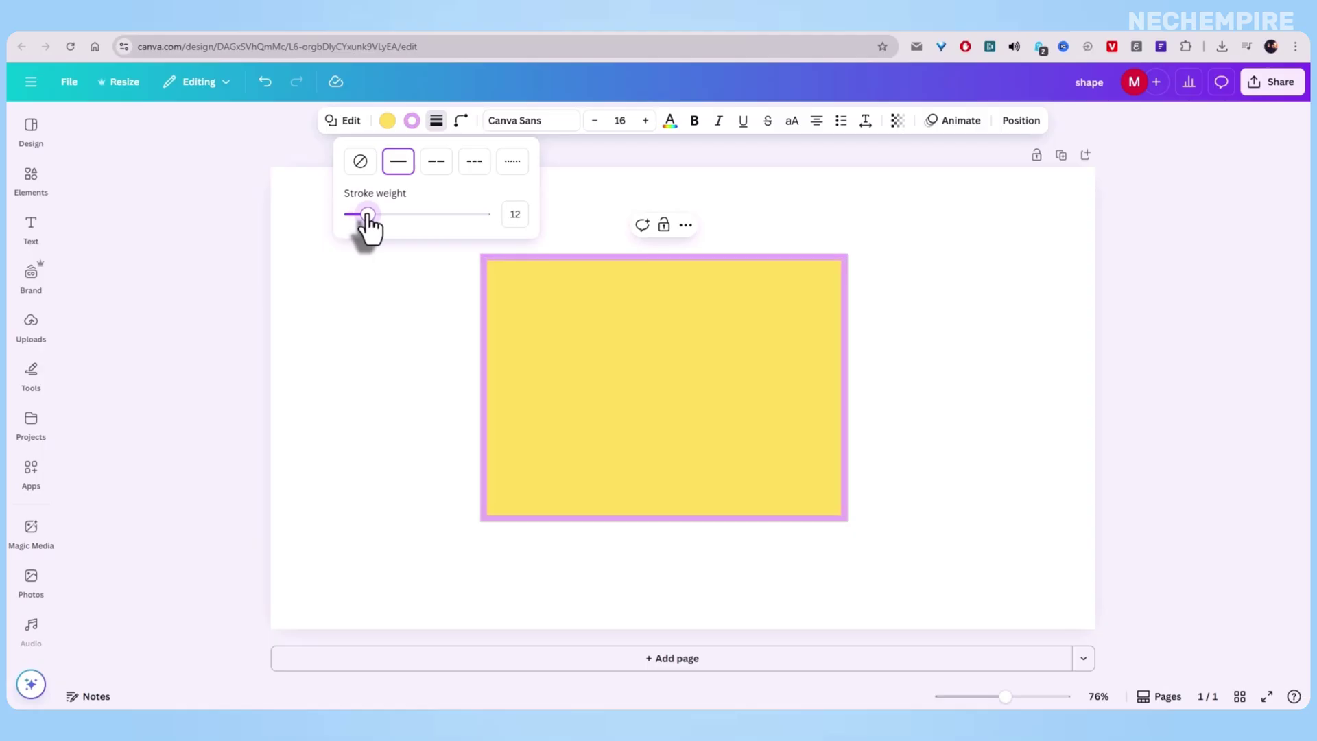
pyautogui.click(563, 328)
pyautogui.moveTo(473, 524); pyautogui.dragTo(385, 570)
pyautogui.moveTo(595, 449)
pyautogui.mouseDown()
pyautogui.moveTo(632, 439)
pyautogui.moveTo(611, 420)
pyautogui.mouseUp()
# - Make the border dark blue and nudge the rectangle into alignment at the page centre
pyautogui.click(410, 120)
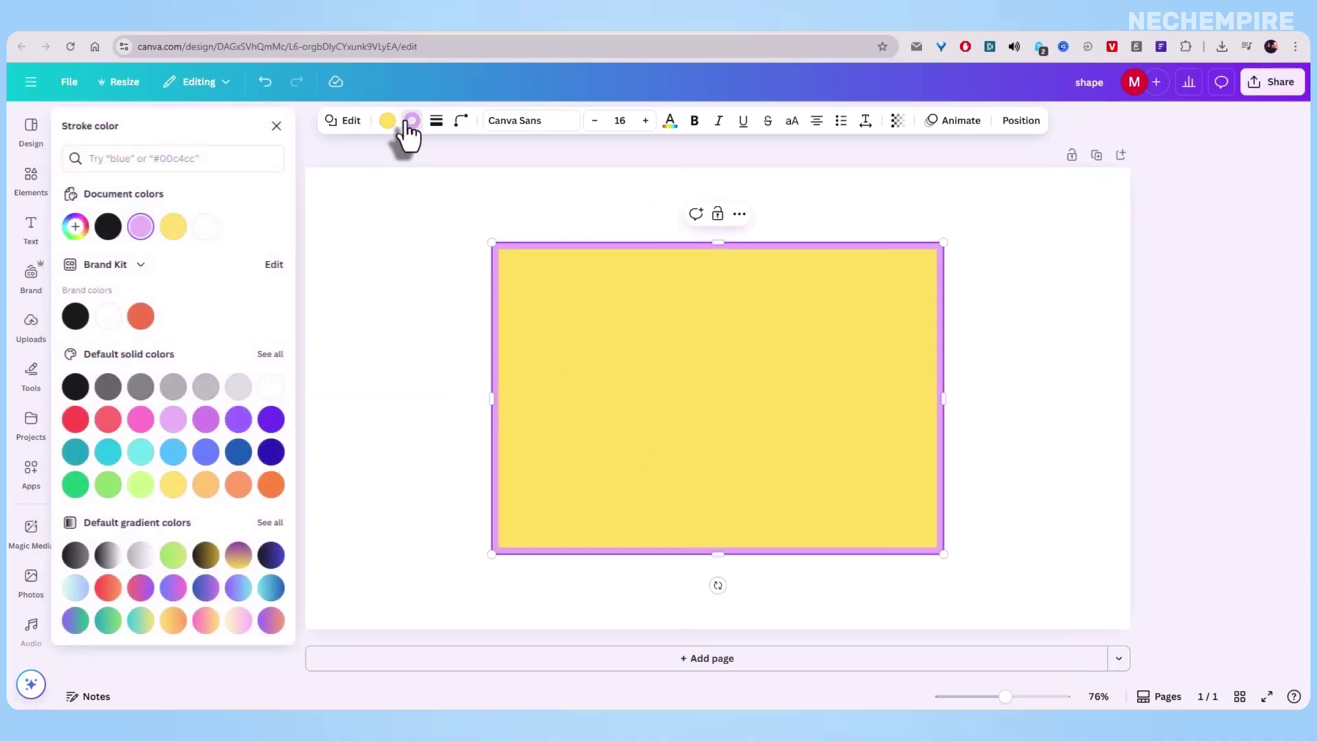
pyautogui.click(177, 453)
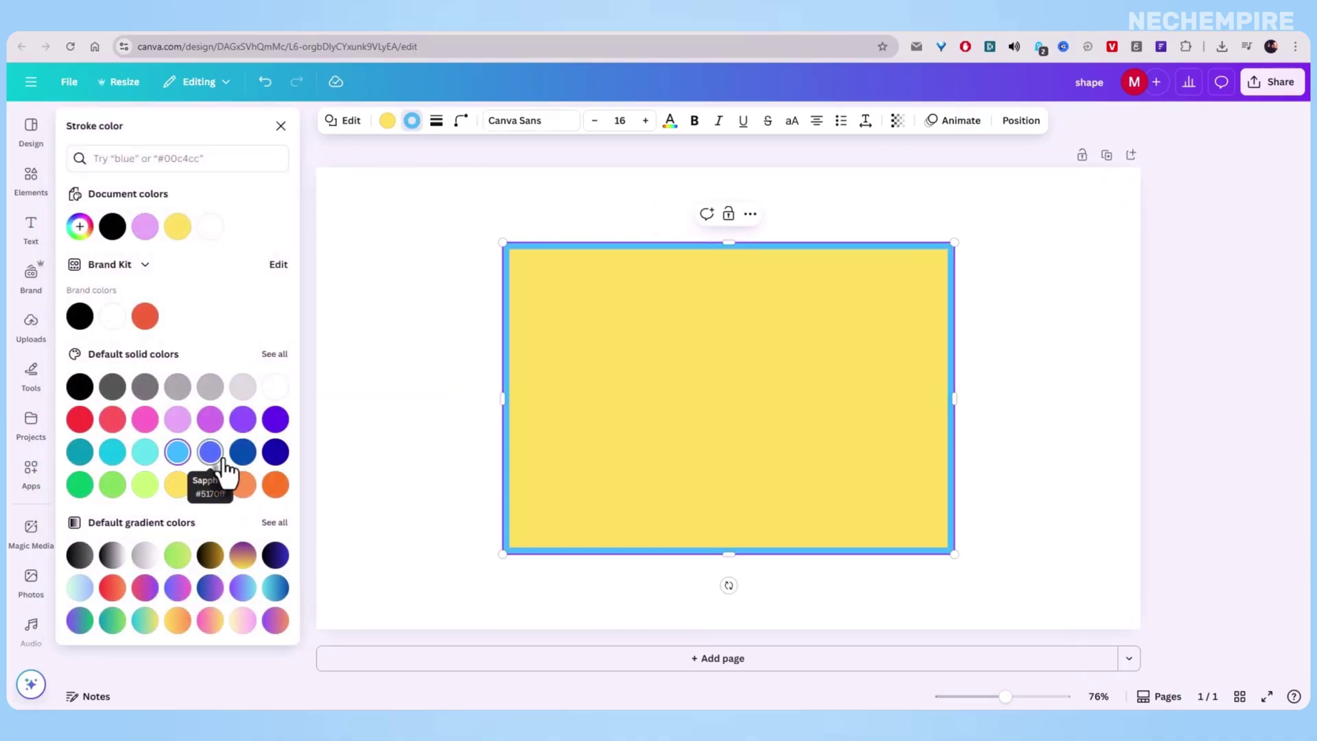
pyautogui.click(243, 452)
pyautogui.click(444, 198)
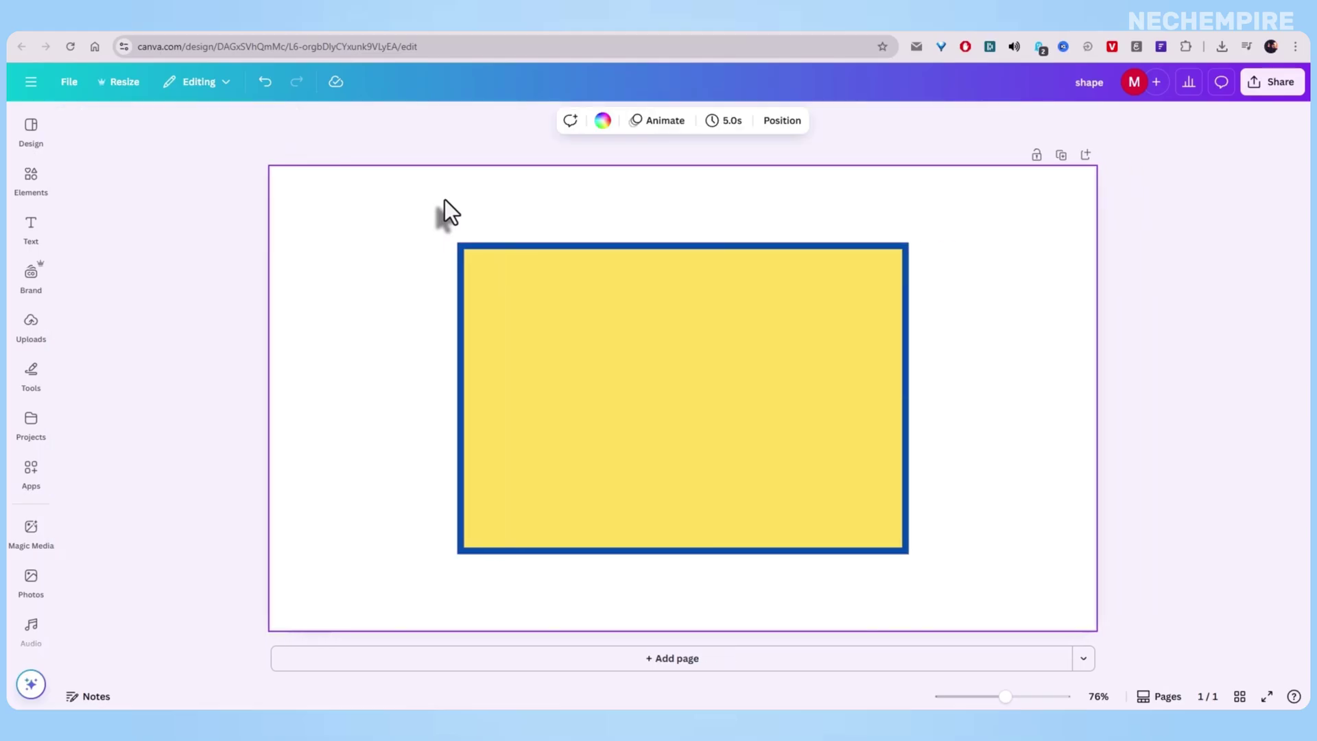
pyautogui.click(648, 355)
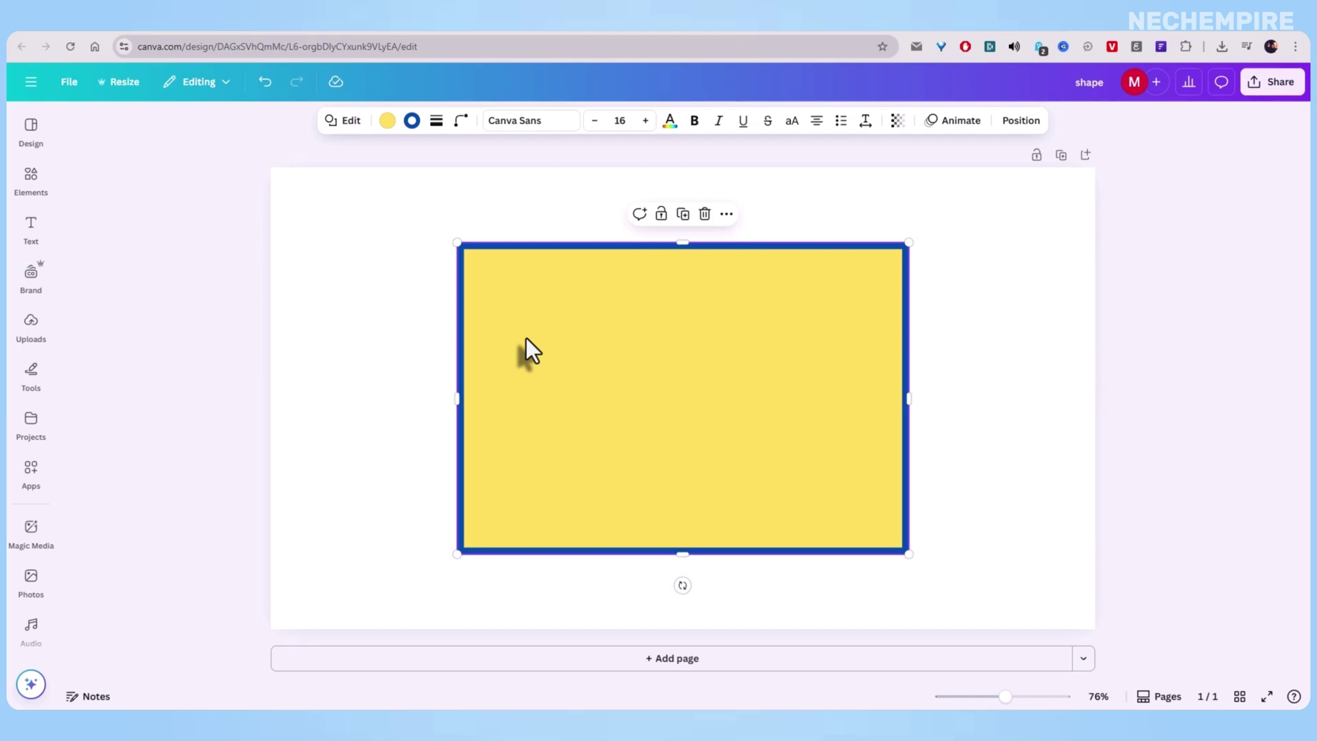
pyautogui.moveTo(577, 348); pyautogui.dragTo(574, 348)
pyautogui.moveTo(708, 411); pyautogui.dragTo(698, 400)
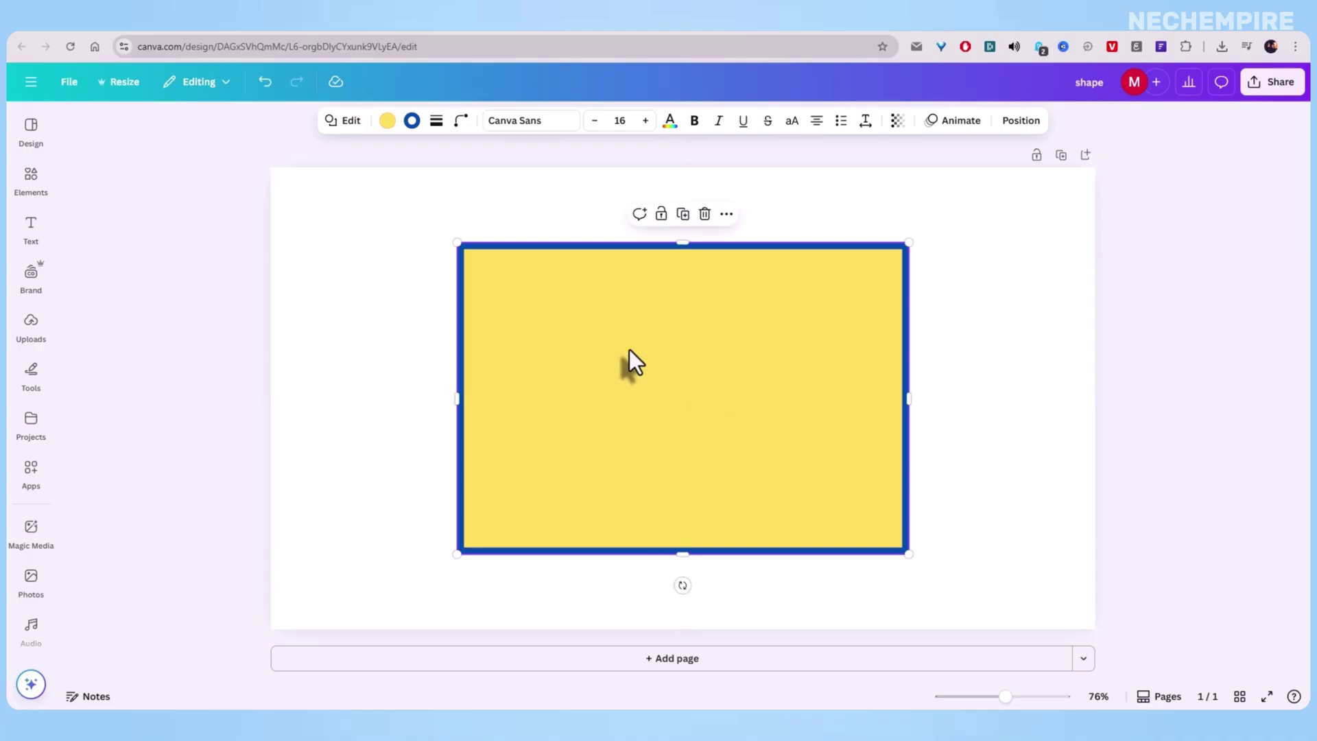
# - Change the rectangle's border colour to turquoise
pyautogui.click(414, 122)
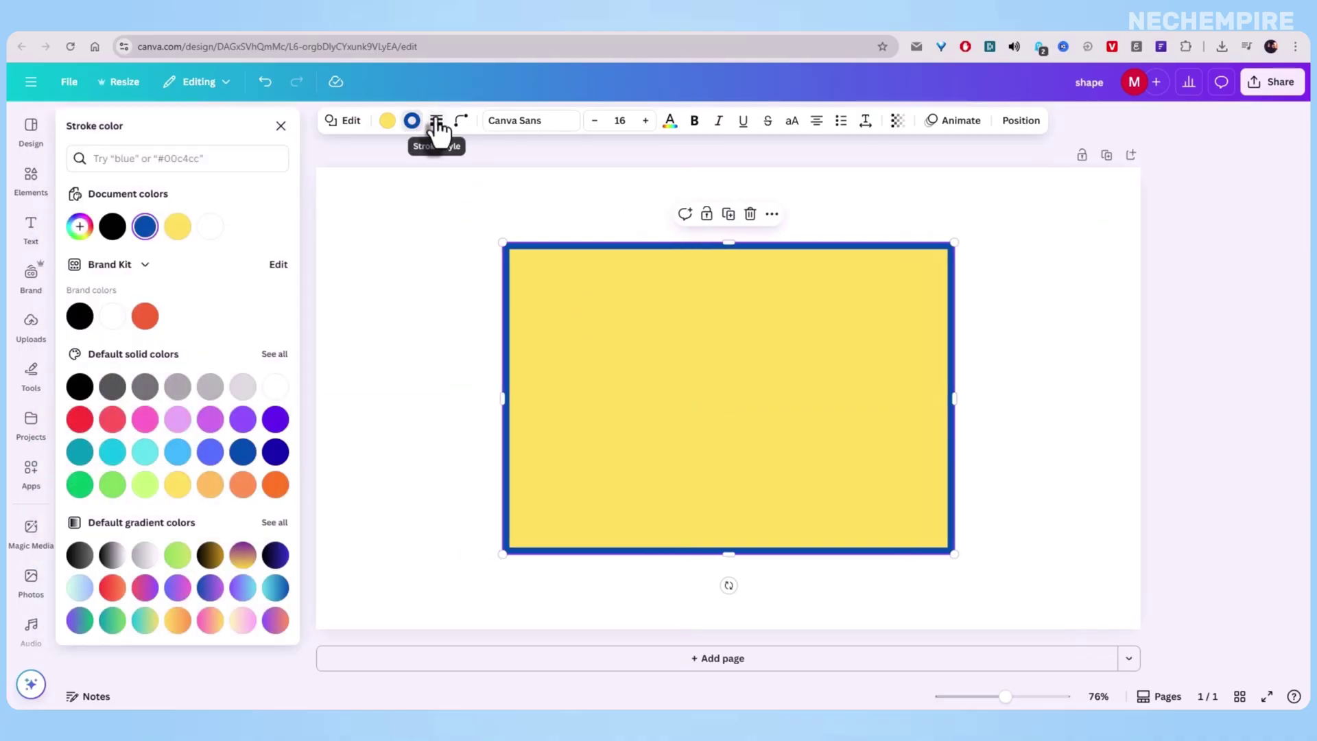
pyautogui.click(141, 456)
pyautogui.click(393, 310)
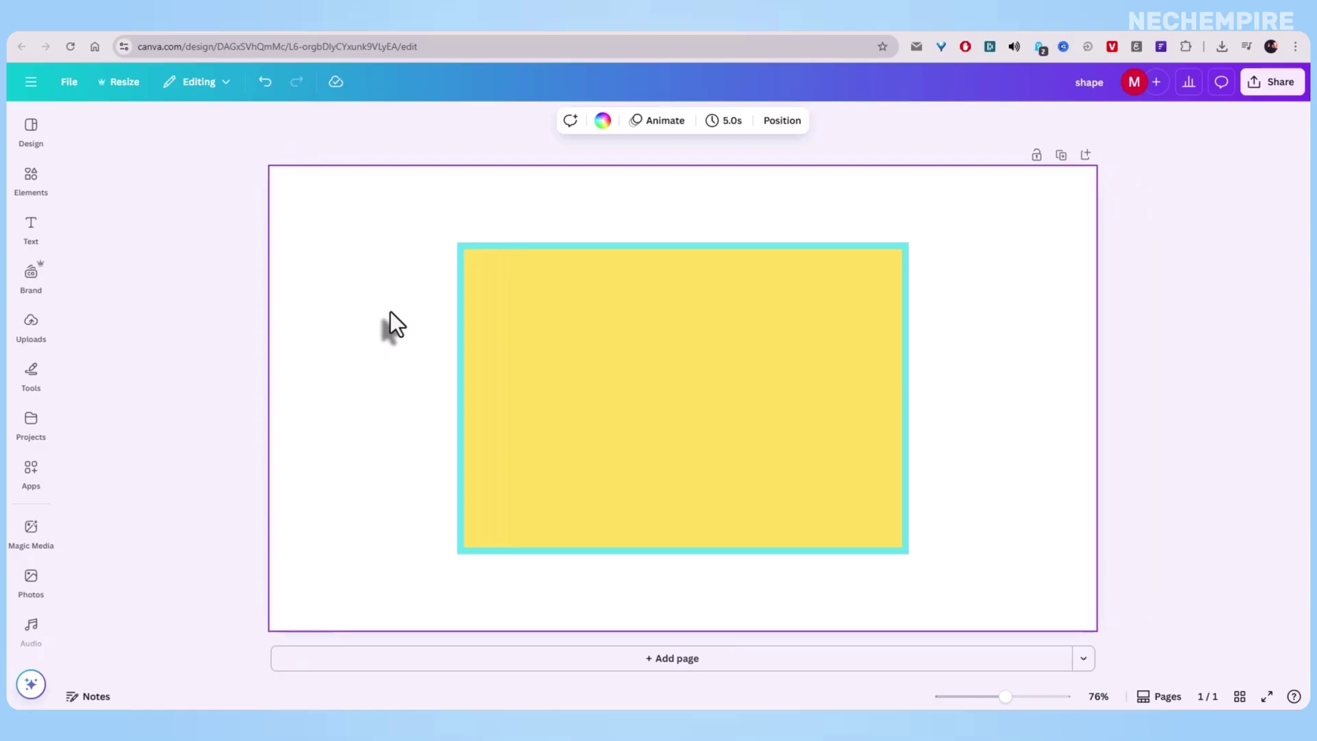
pyautogui.click(553, 314)
# - Keep the border style solid and raise the stroke weight to about 24
pyautogui.click(436, 120)
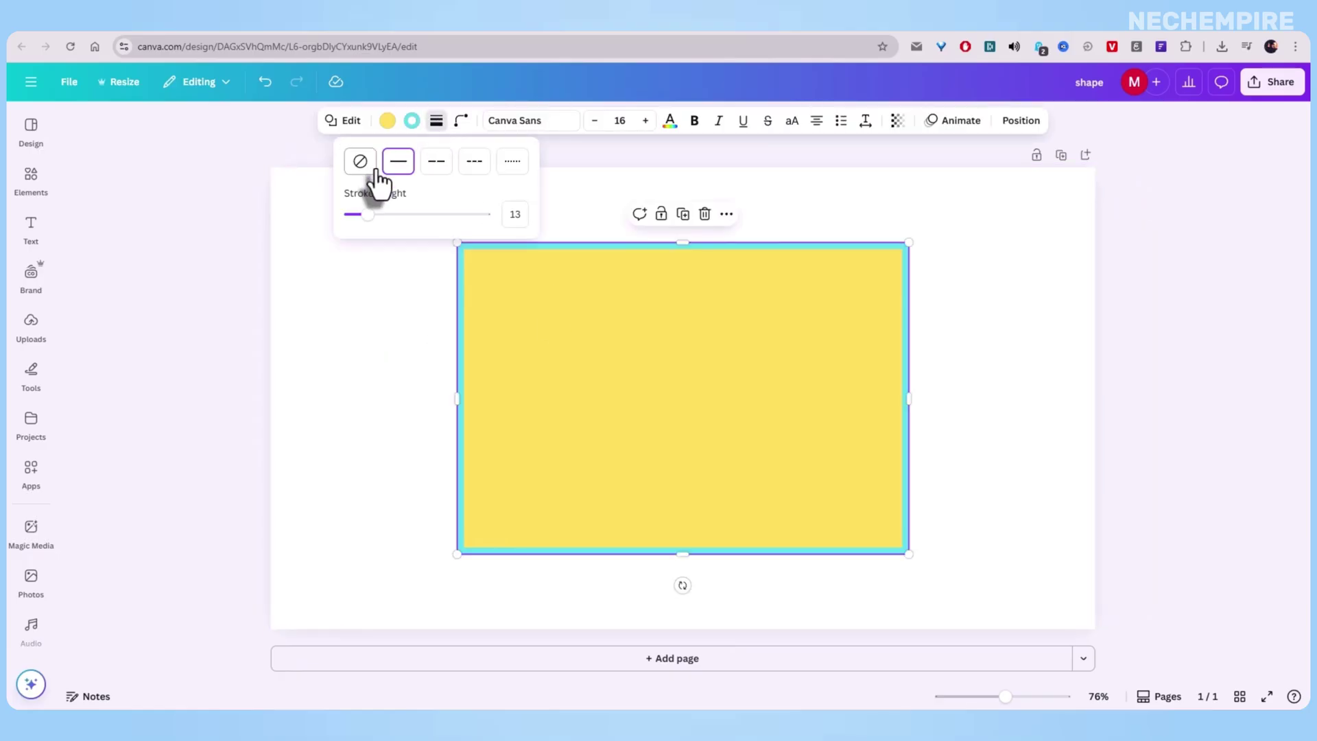
pyautogui.click(426, 163)
pyautogui.click(400, 165)
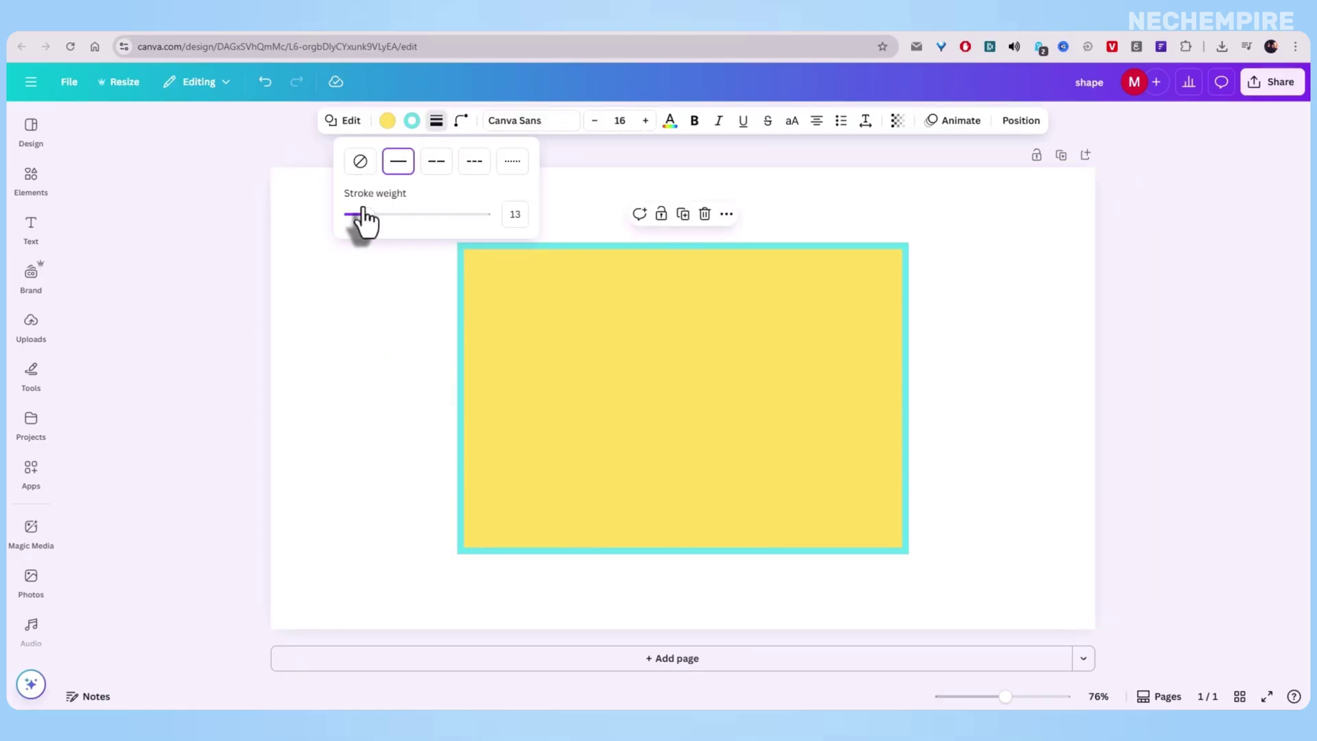
pyautogui.moveTo(381, 218); pyautogui.dragTo(382, 219)
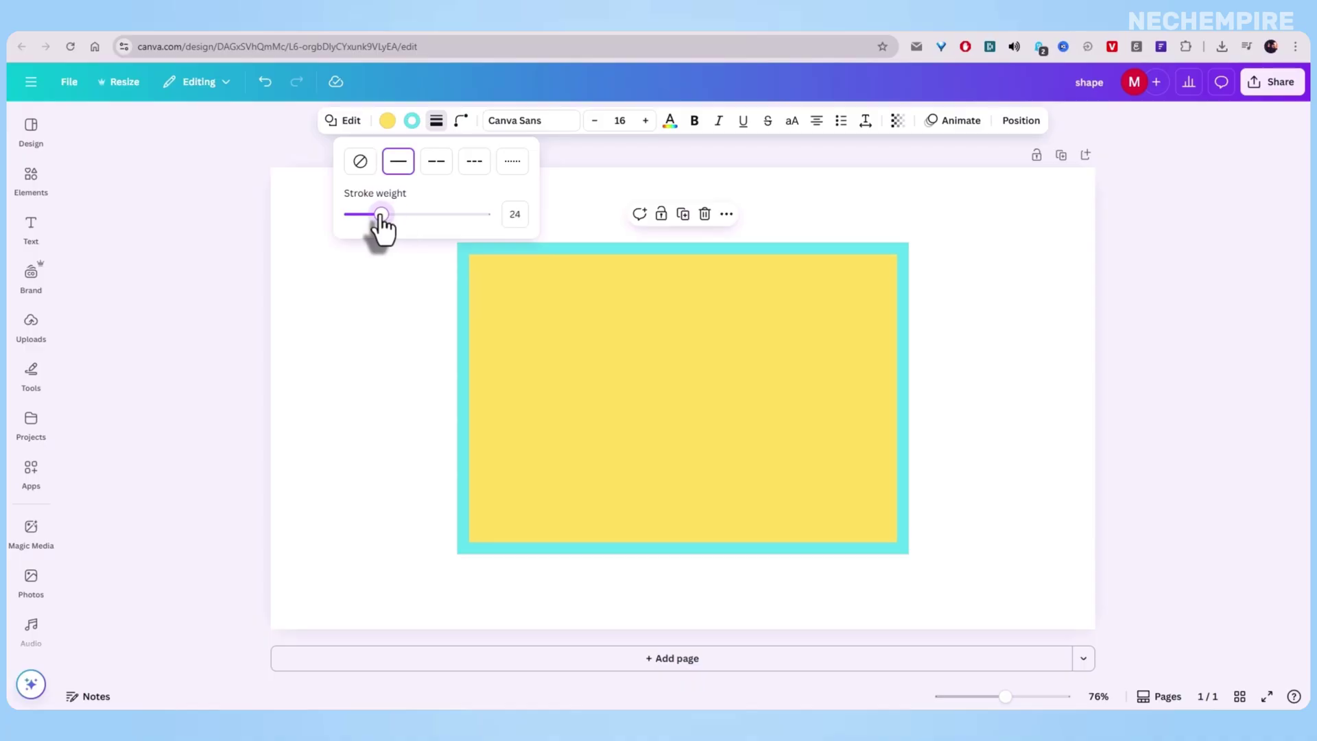
pyautogui.click(368, 351)
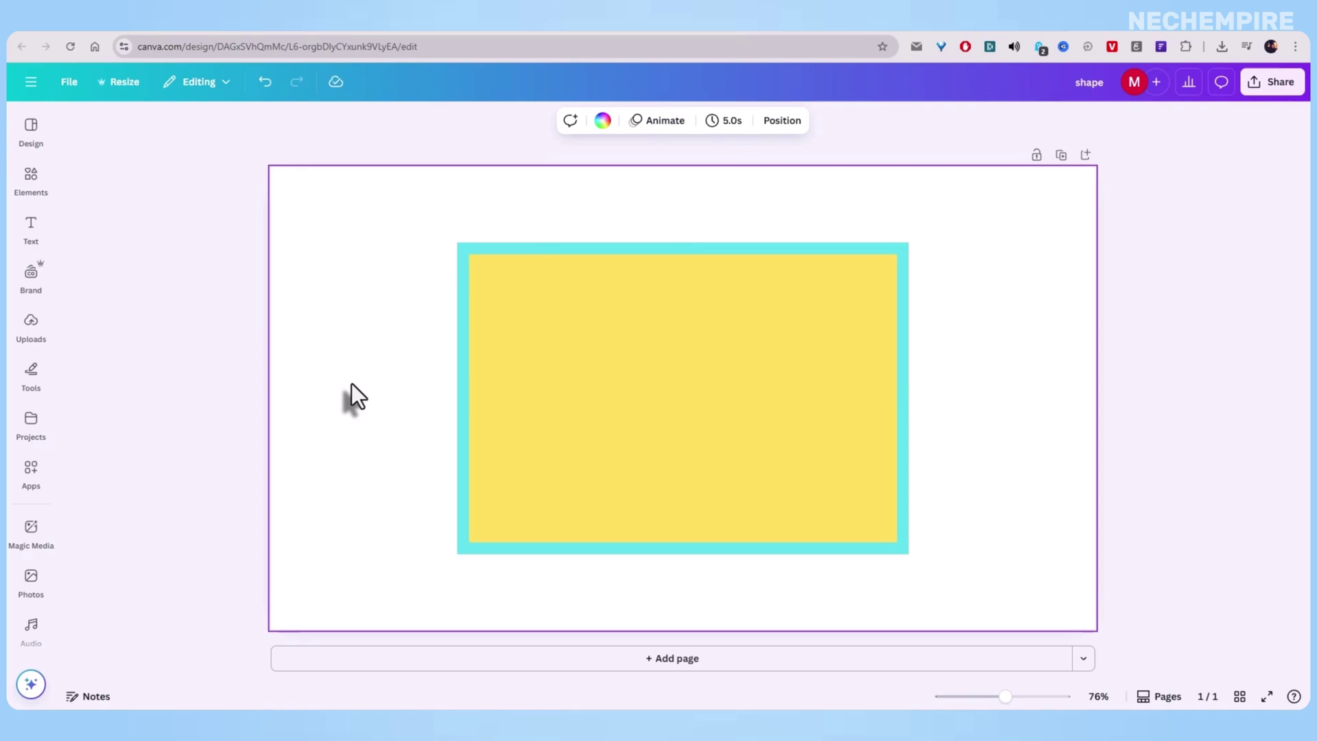
# - Reopen Border style to check the turquoise border's stroke weight, then deselect the rectangle
pyautogui.click(542, 344)
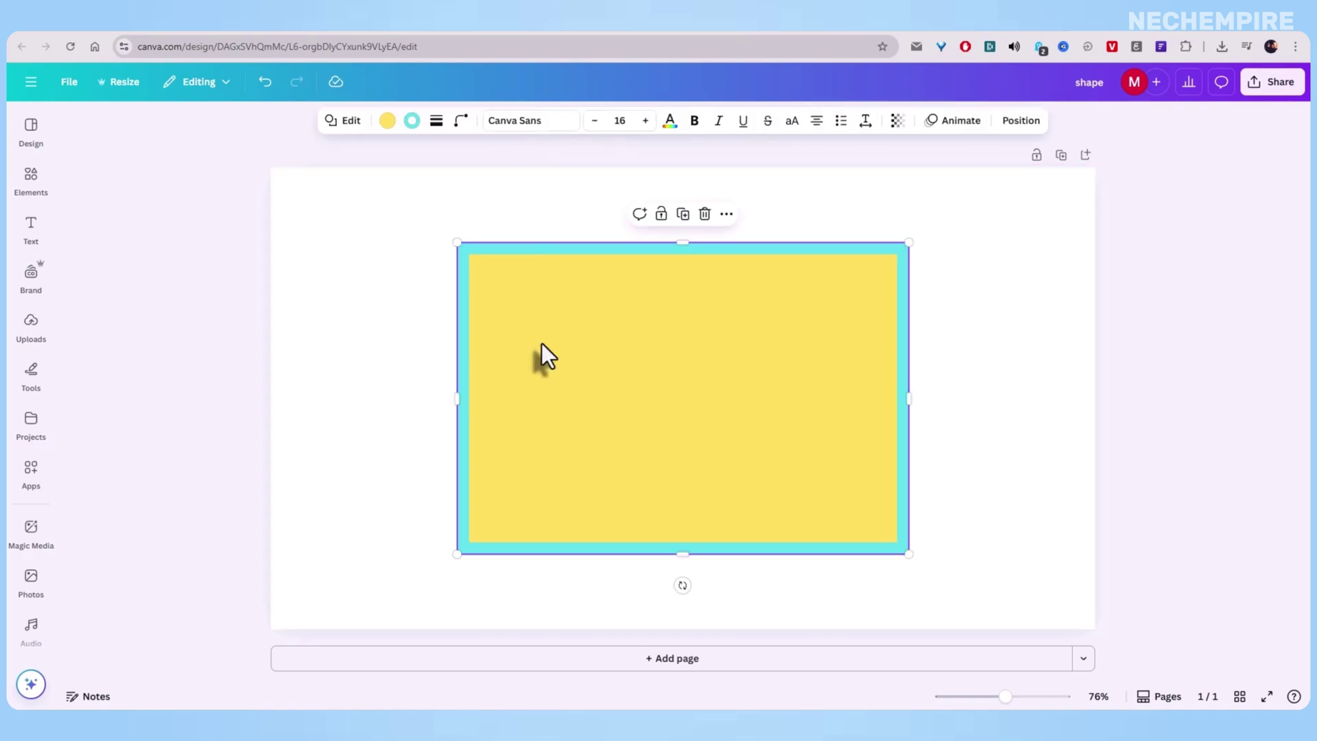
pyautogui.click(410, 351)
pyautogui.click(642, 351)
pyautogui.click(437, 121)
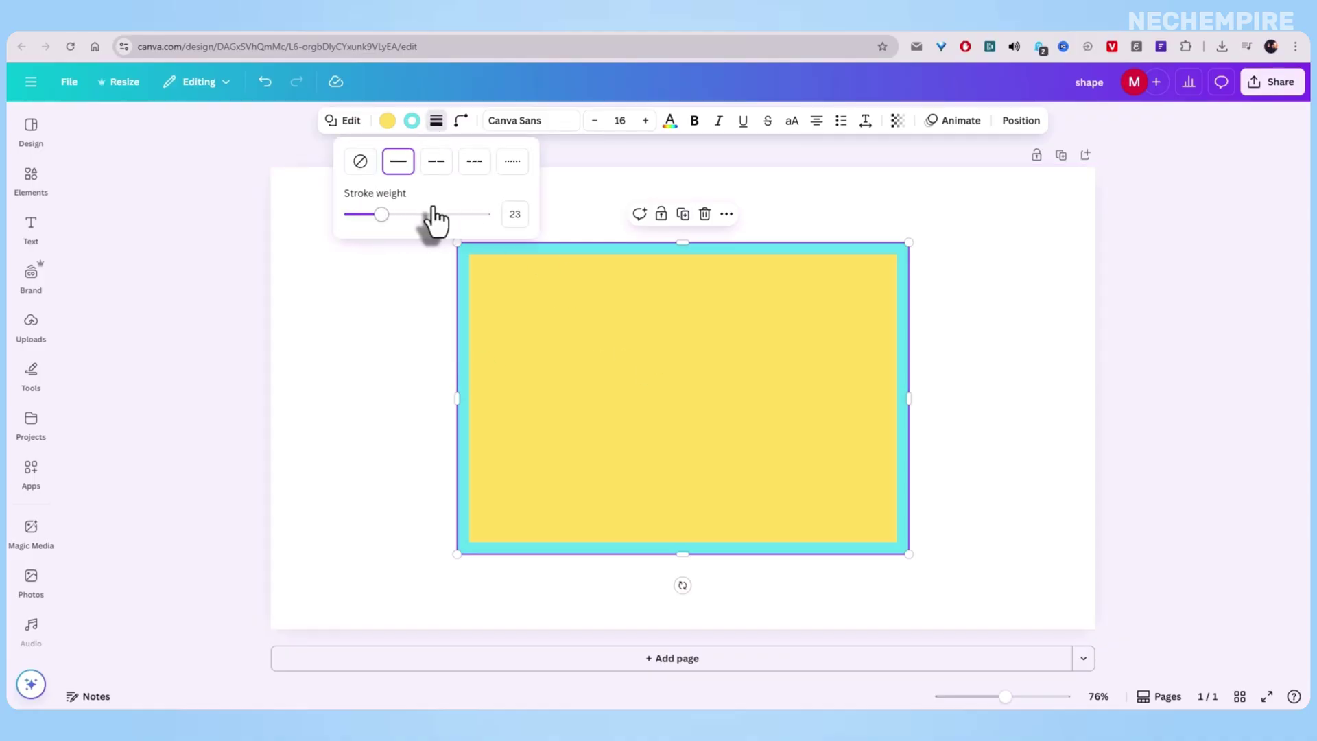
pyautogui.click(598, 349)
pyautogui.click(331, 349)
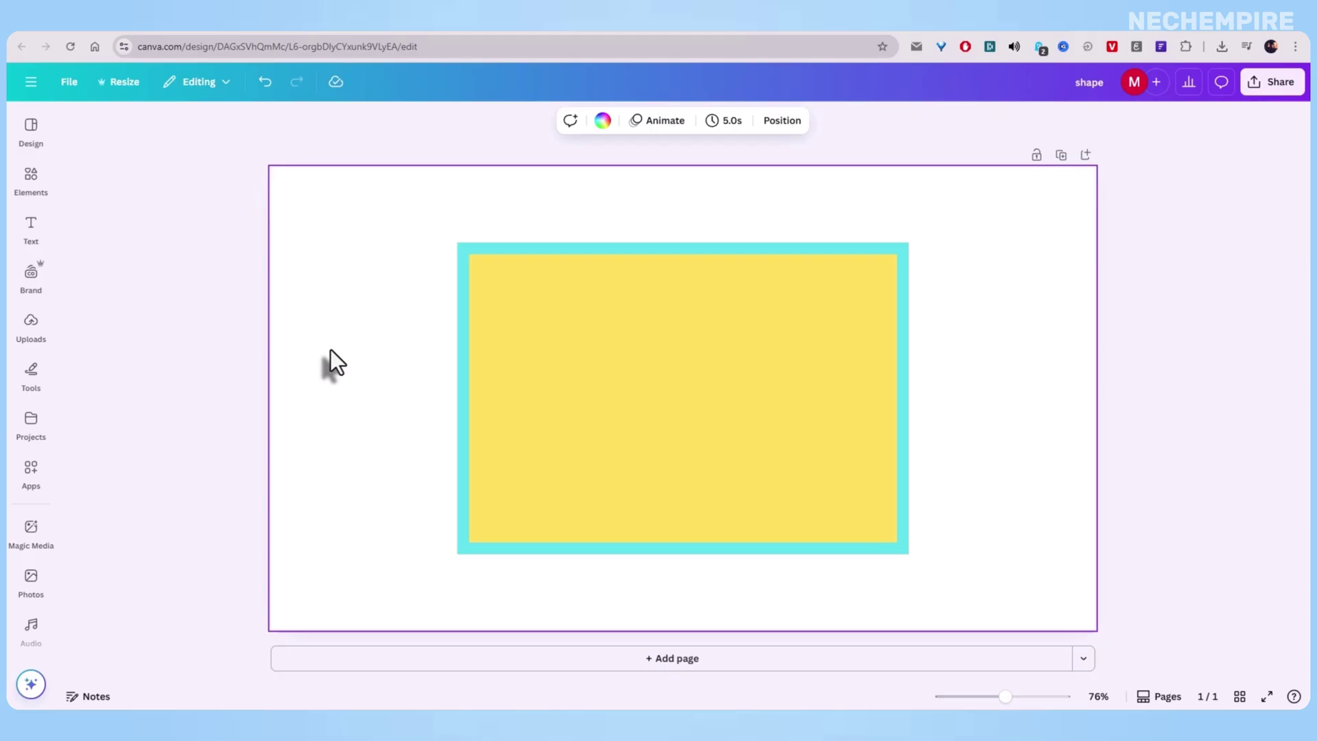
pyautogui.click(641, 357)
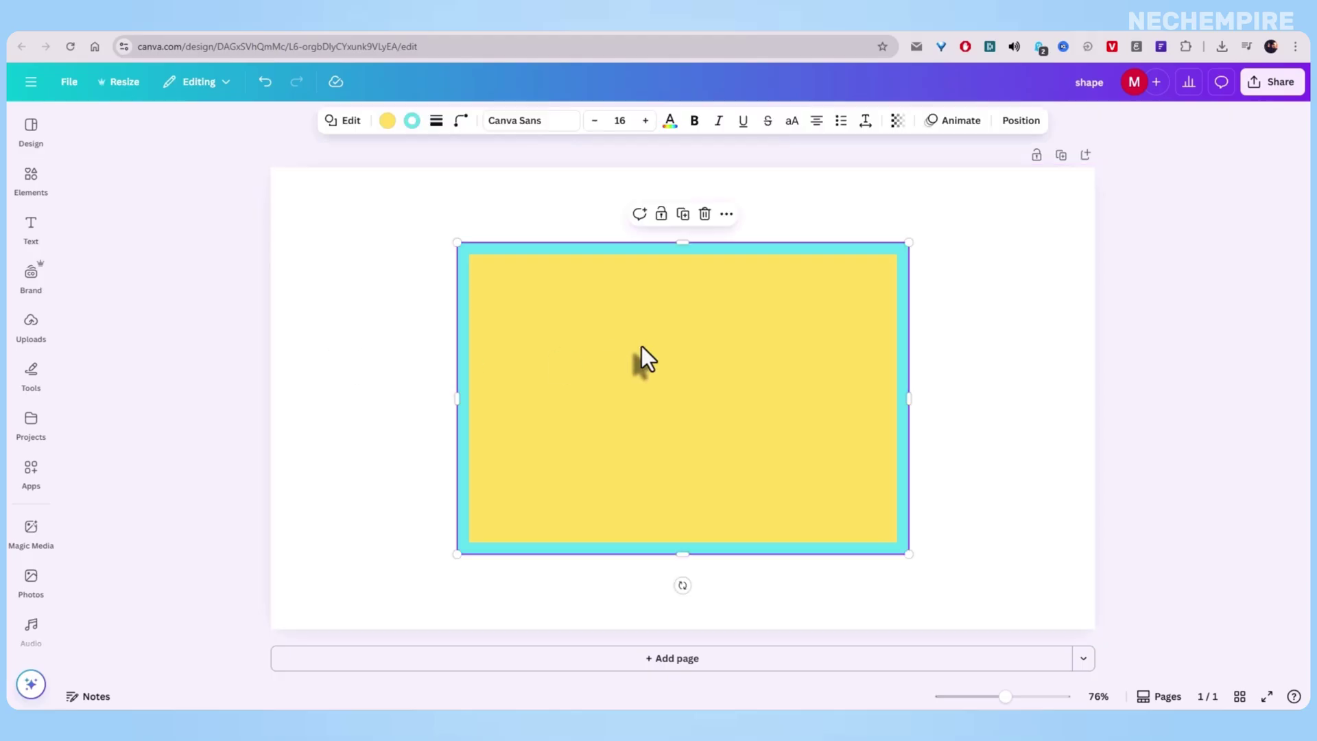
pyautogui.moveTo(641, 358); pyautogui.dragTo(638, 345)
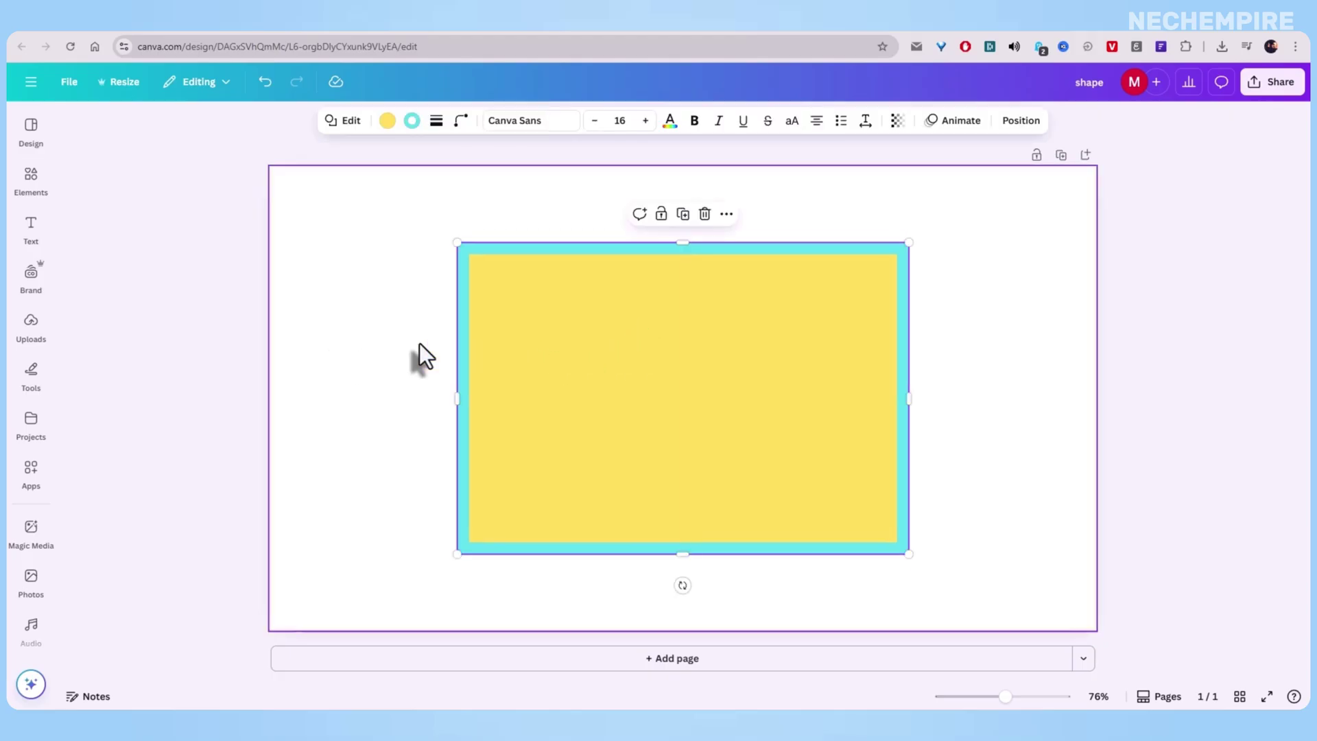
pyautogui.click(417, 345)
pyautogui.click(576, 344)
pyautogui.click(227, 347)
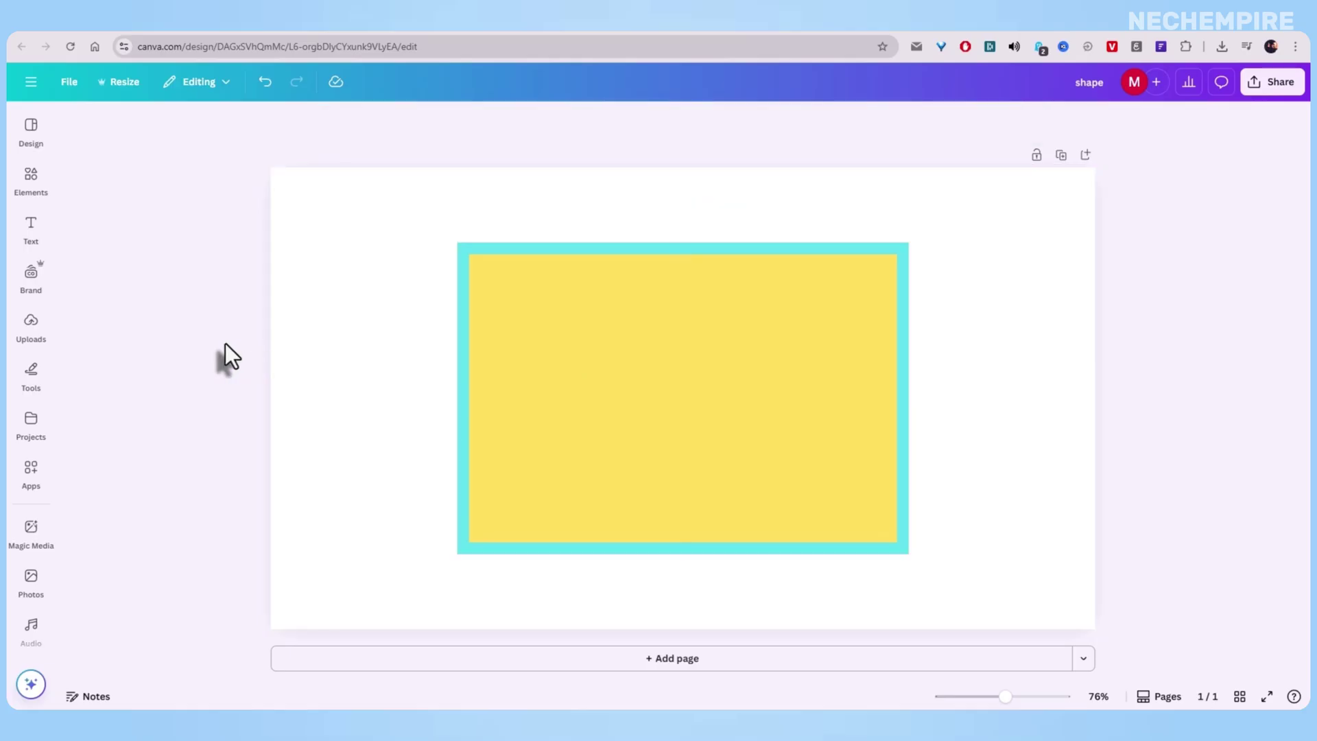
pyautogui.click(575, 356)
pyautogui.click(222, 344)
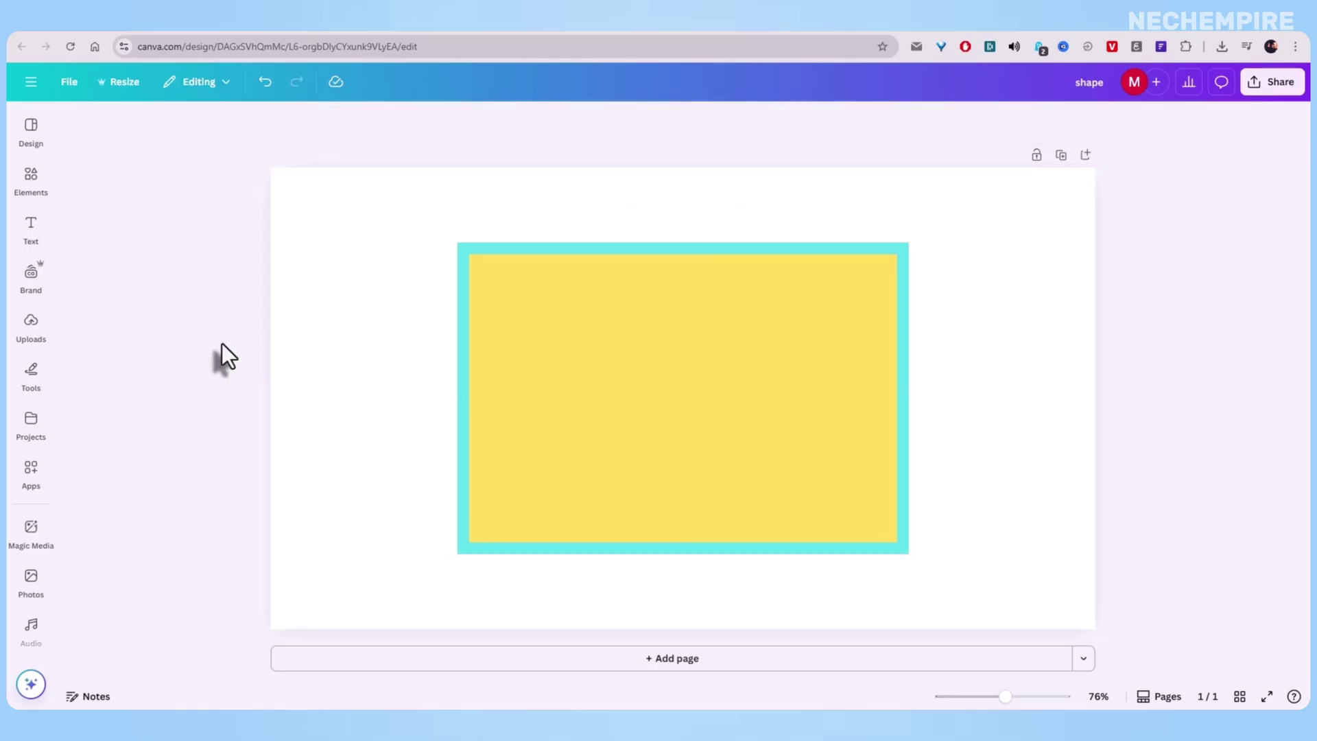